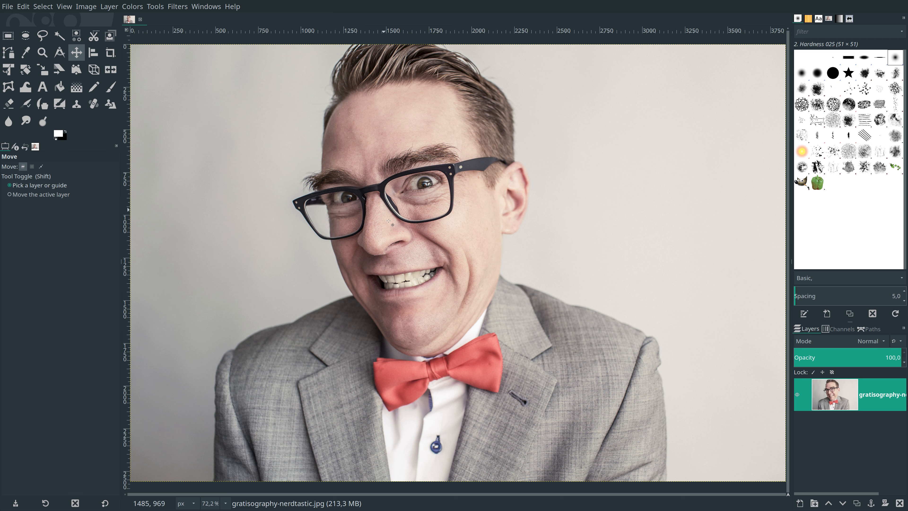
Duplicate the photo layer and open the G'MIC Constrained Sharpen filter for the copy
{"action": "left_click", "coordinate": [857, 503]}
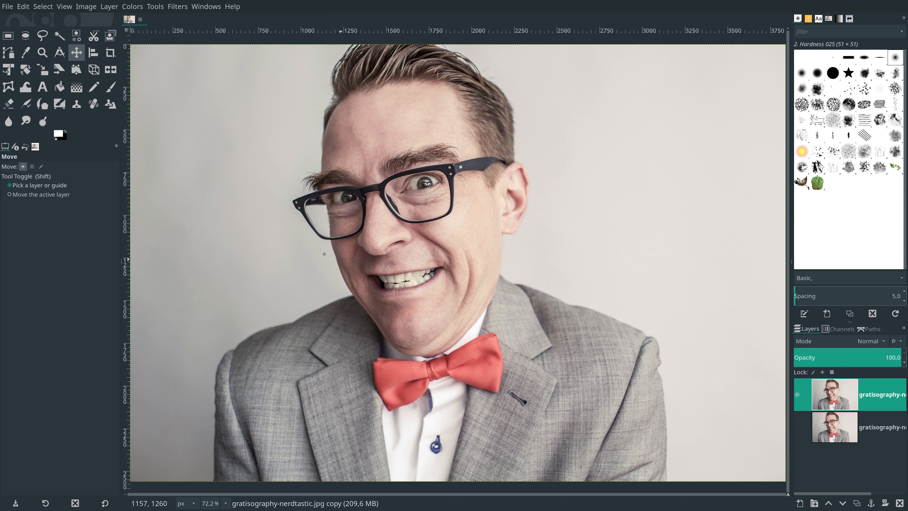
{"action": "left_click", "coordinate": [175, 7]}
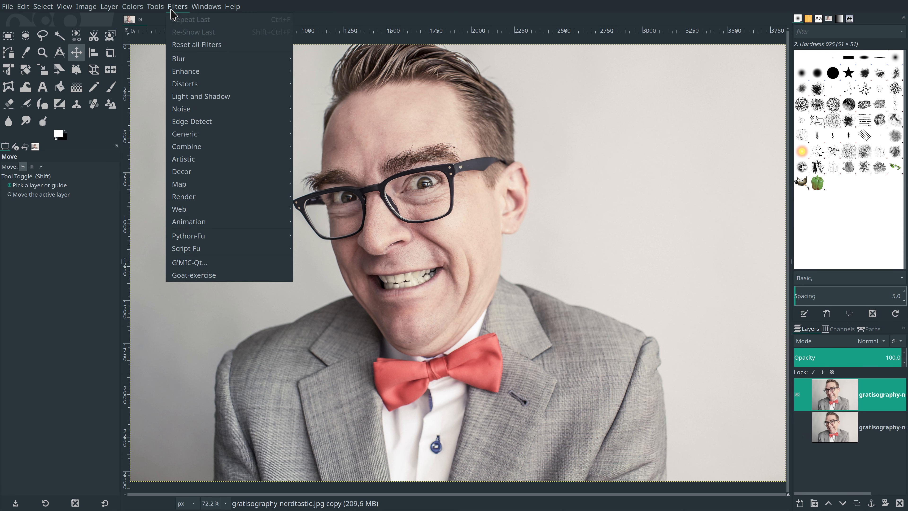
{"action": "left_click", "coordinate": [201, 263]}
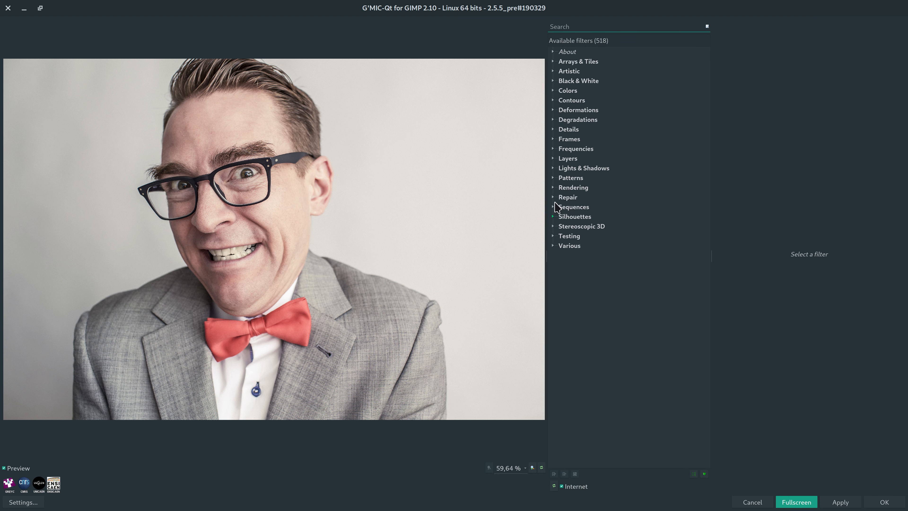
{"action": "left_click", "coordinate": [553, 130]}
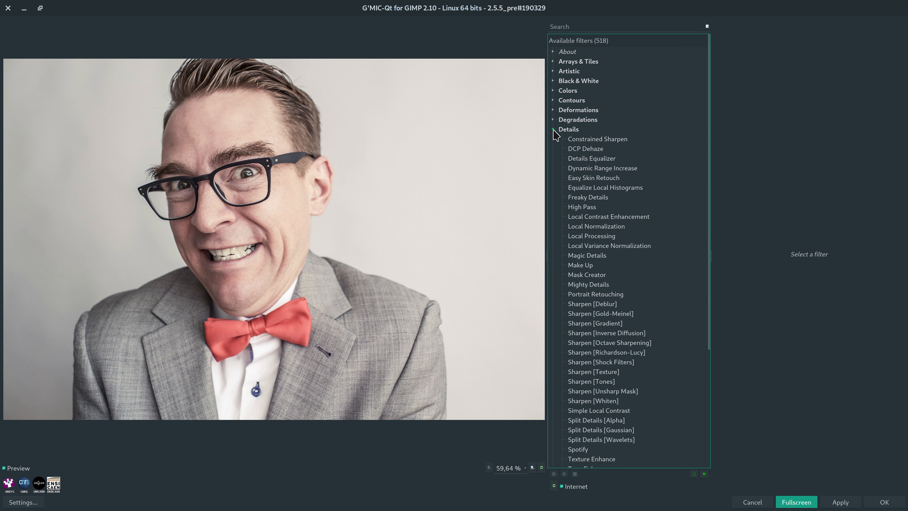
{"action": "left_click", "coordinate": [571, 141]}
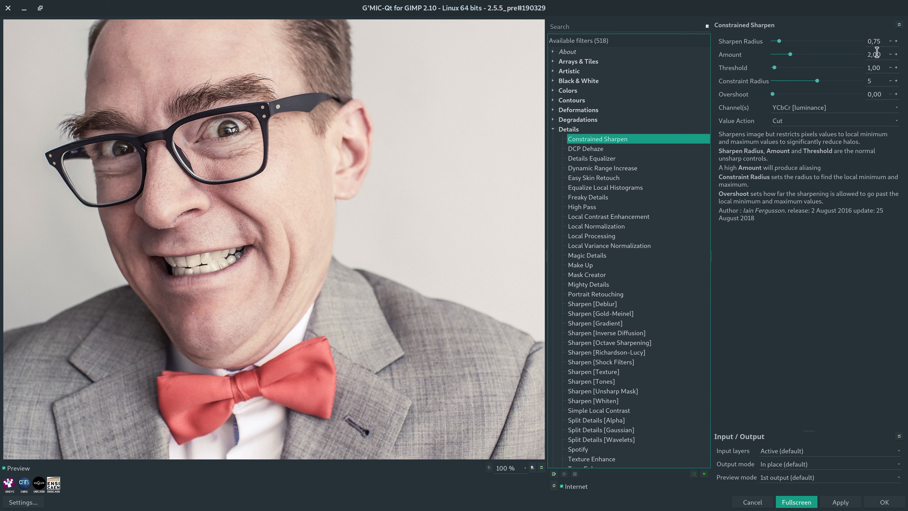
Set the Constrained Sharpen filter's Sharpen Radius to 1,50 and its Amount to 4,00
{"action": "double_click", "coordinate": [878, 42]}
{"action": "type", "text": "1"}
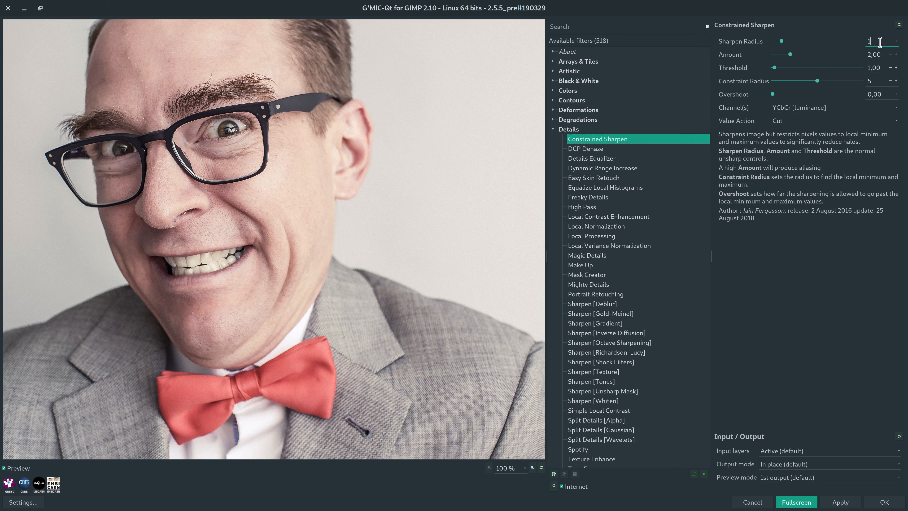
{"action": "type", "text": ",5"}
{"action": "key", "text": "Return"}
{"action": "double_click", "coordinate": [880, 55]}
{"action": "type", "text": "4"}
{"action": "key", "text": "Return"}
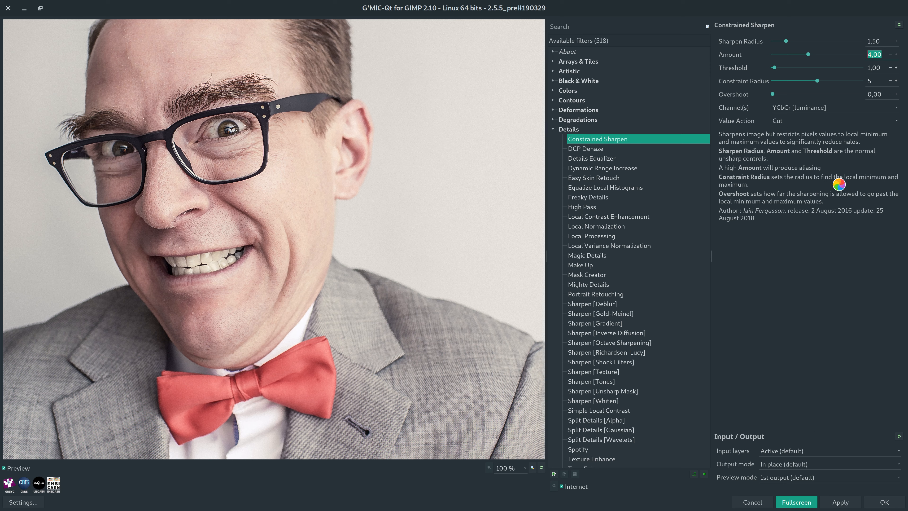
Set the Threshold to 0,50 and the Constraint Radius to 10, and apply Constrained Sharpen to the layer copy
{"action": "double_click", "coordinate": [870, 68]}
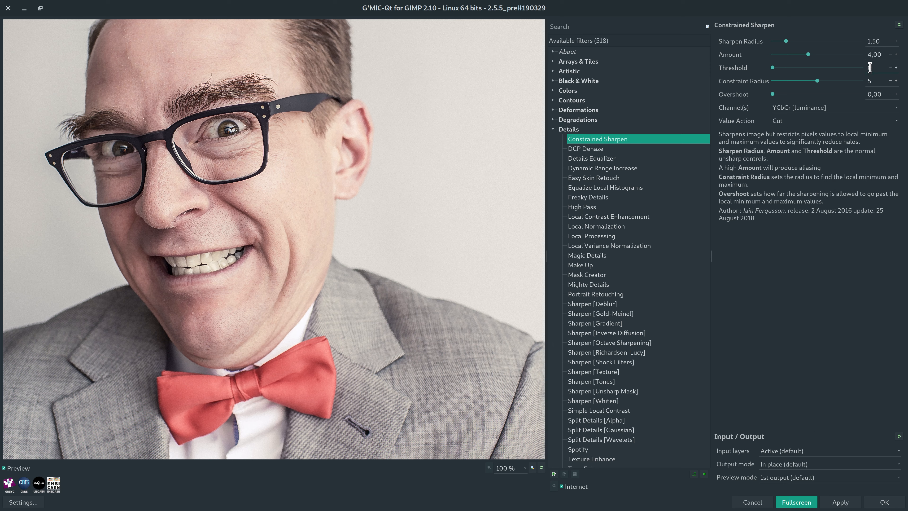
{"action": "type", "text": "0"}
{"action": "key", "text": "Return"}
{"action": "type", "text": ",510"}
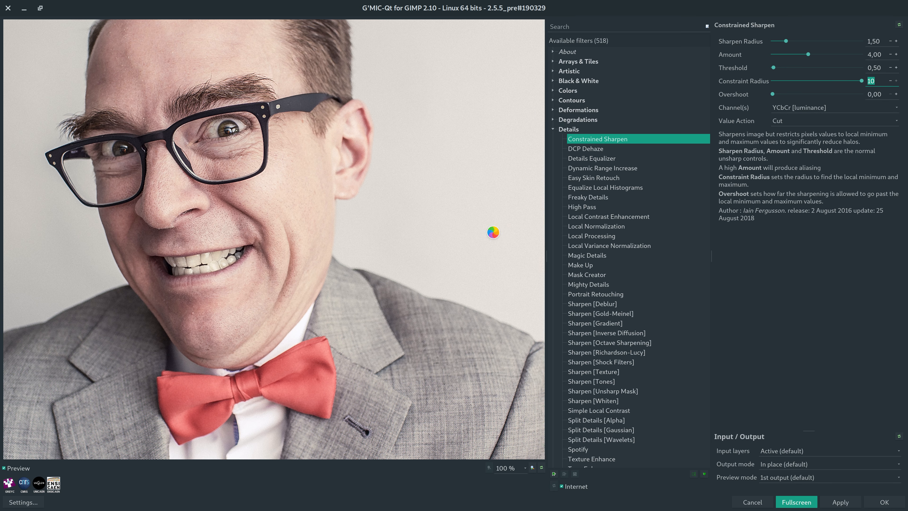
{"action": "left_click", "coordinate": [291, 232]}
{"action": "left_click", "coordinate": [291, 233]}
{"action": "key", "text": "Return"}
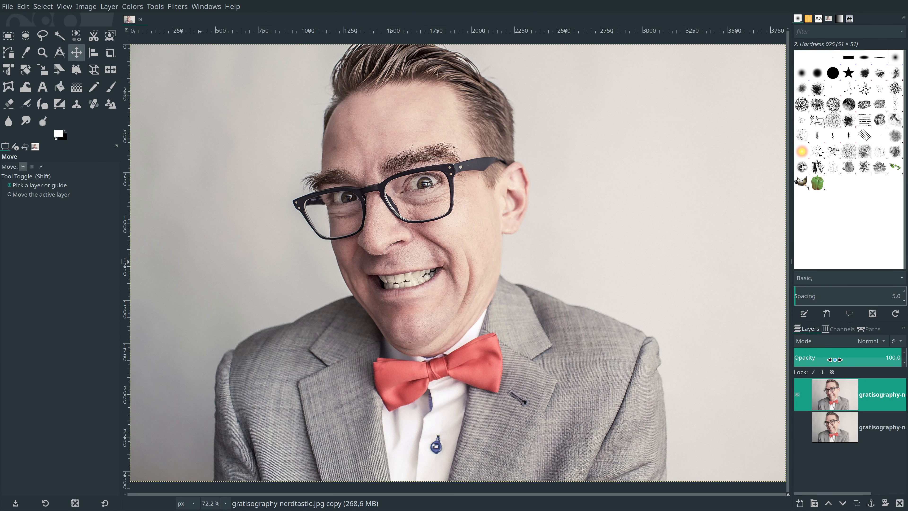
Apply the Noise Reduction enhancement filter to the layer copy with the proposed settings
{"action": "left_click", "coordinate": [175, 8]}
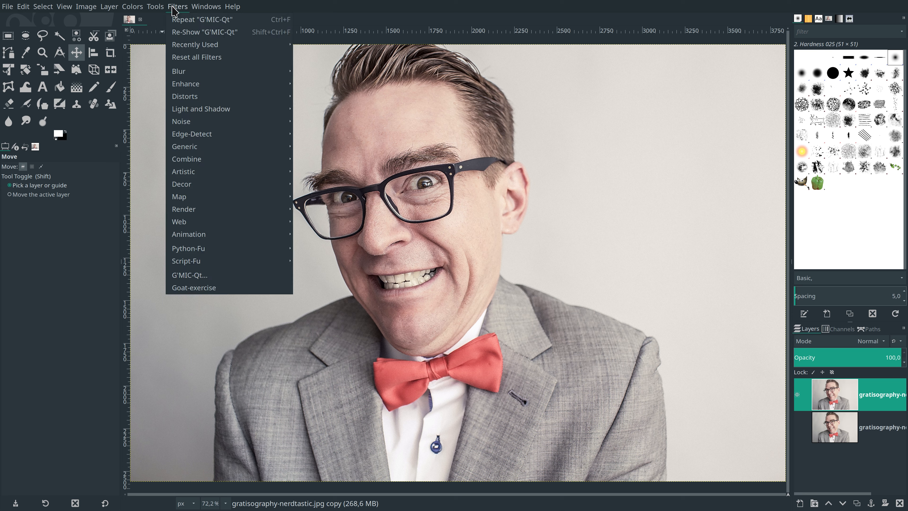
{"action": "mouse_move", "coordinate": [192, 84]}
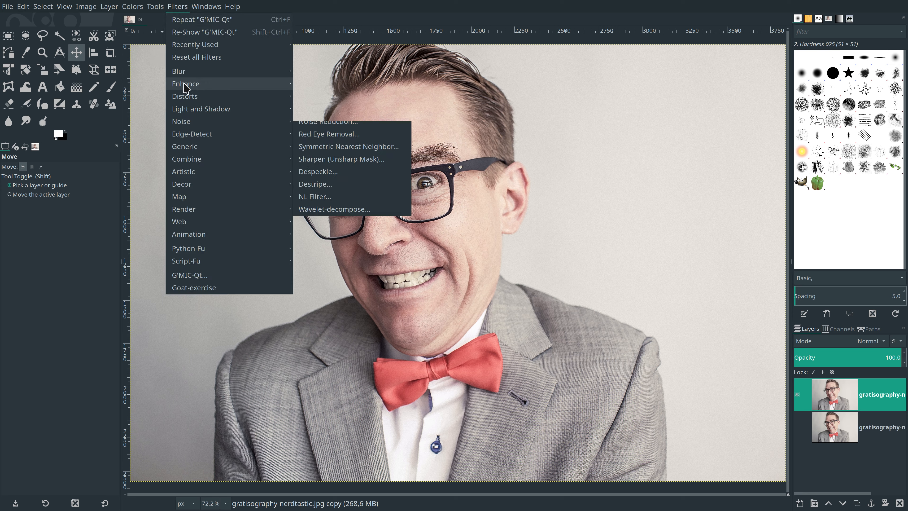
{"action": "left_click", "coordinate": [345, 122]}
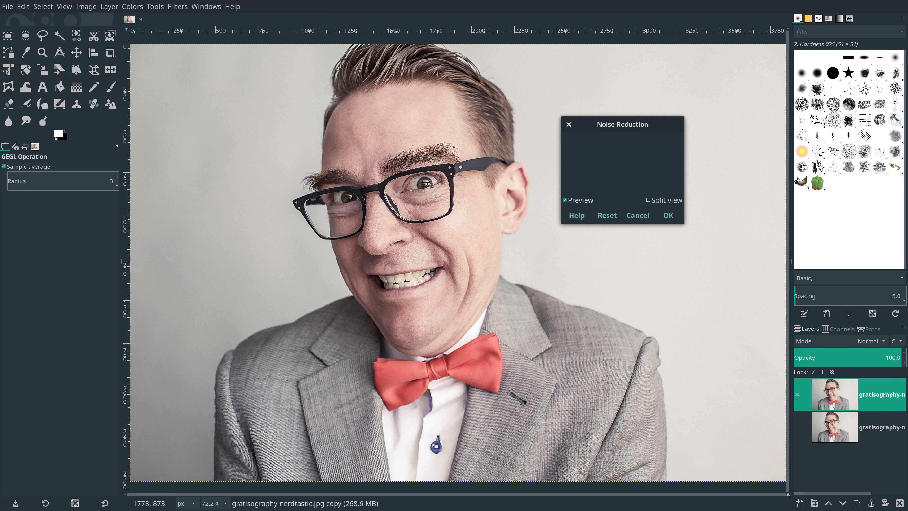
{"action": "left_click", "coordinate": [668, 216]}
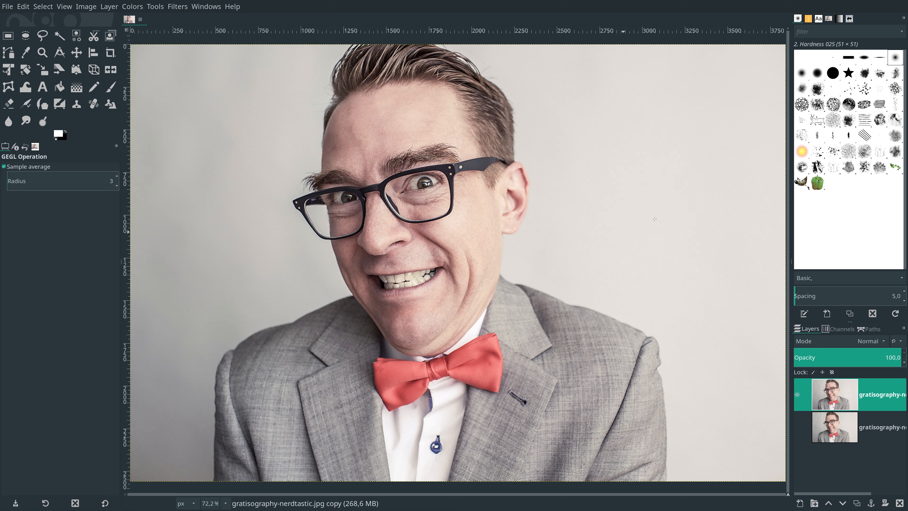
Apply the G'MIC Local Contrast Enhancement filter to the layer copy with its default settings
{"action": "left_click", "coordinate": [175, 8]}
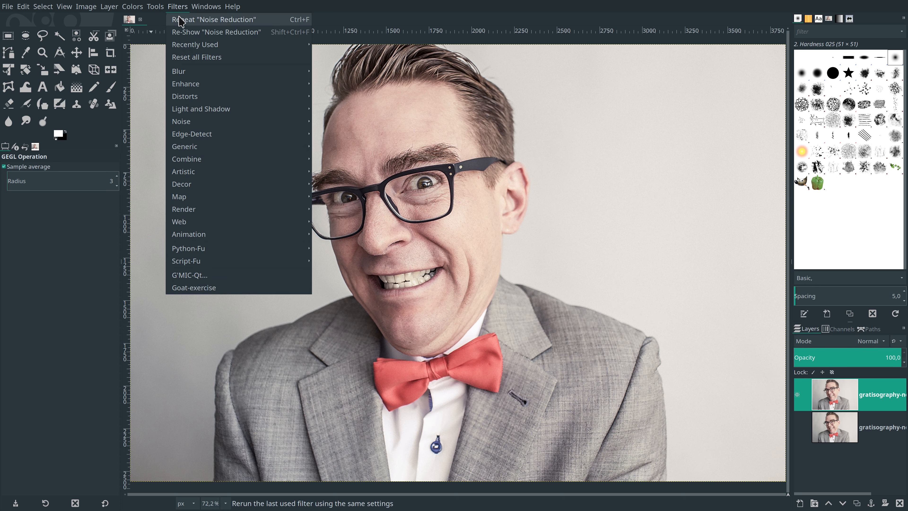
{"action": "left_click", "coordinate": [221, 276]}
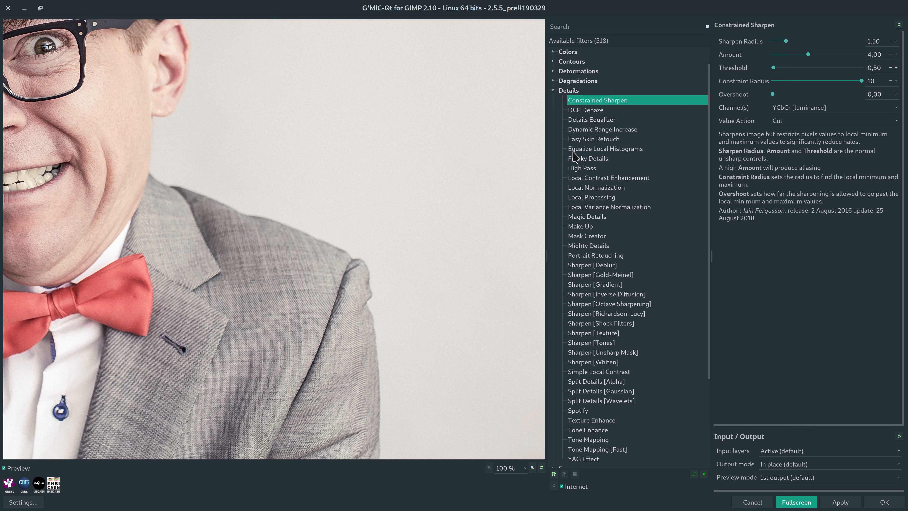
{"action": "left_click", "coordinate": [600, 179]}
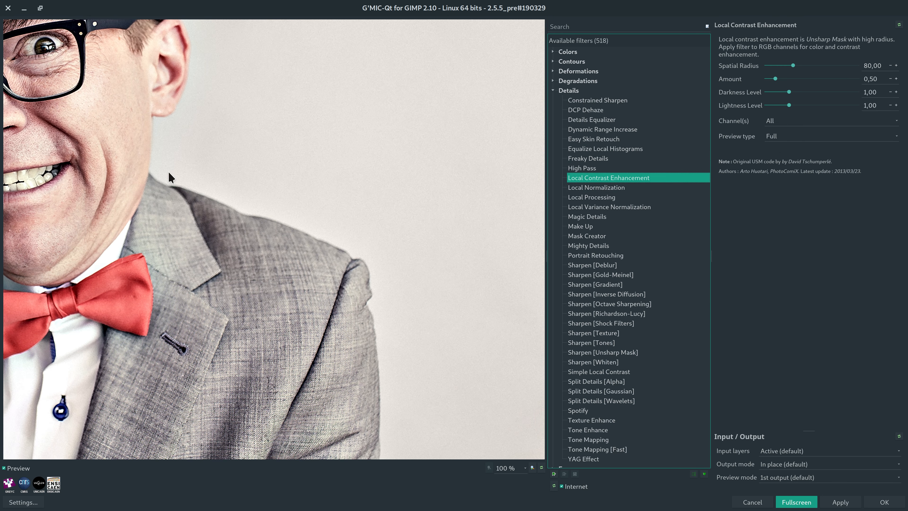
{"action": "left_click_drag", "start_coordinate": [102, 137], "coordinate": [372, 263]}
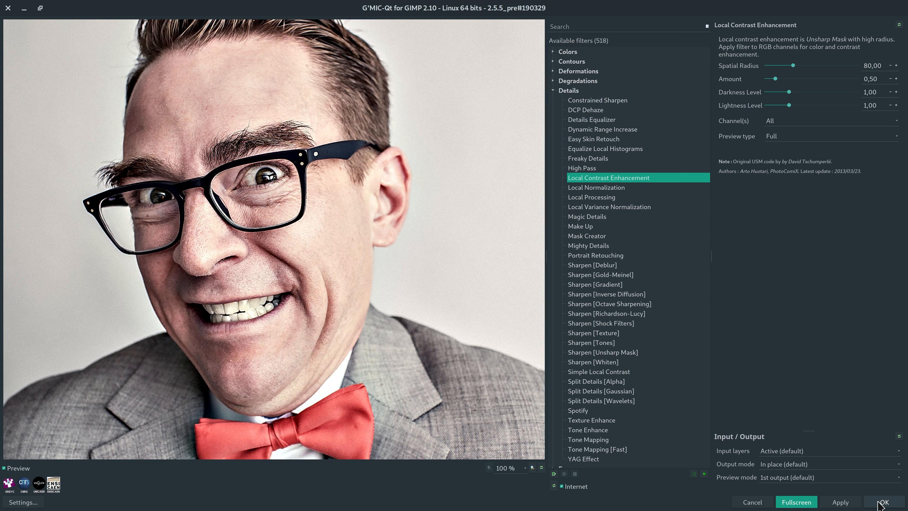
{"action": "key", "text": "Return"}
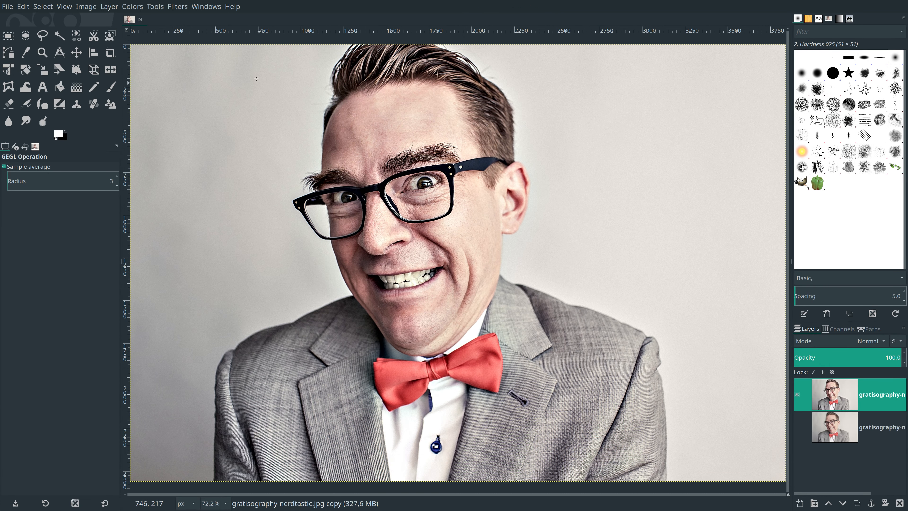
Apply the G'MIC Magic Details filter to the layer copy with its default settings
{"action": "left_click", "coordinate": [178, 7]}
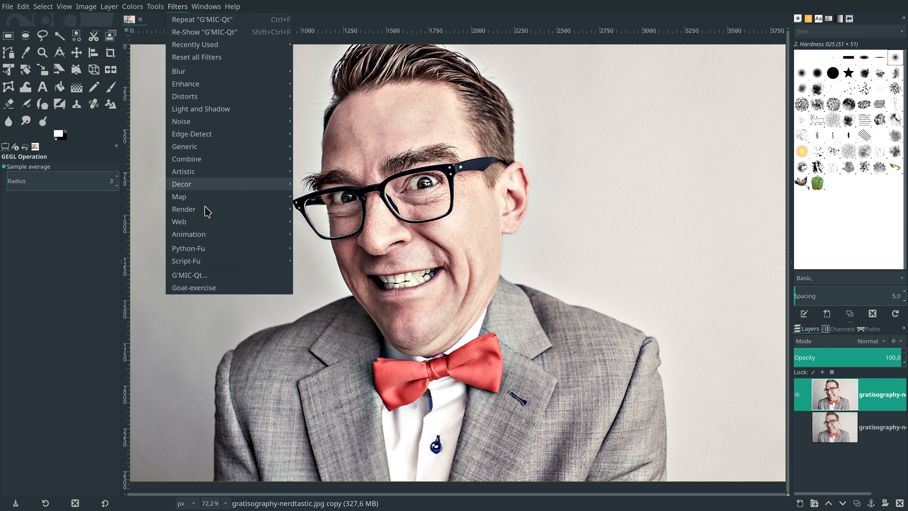
{"action": "left_click", "coordinate": [203, 269]}
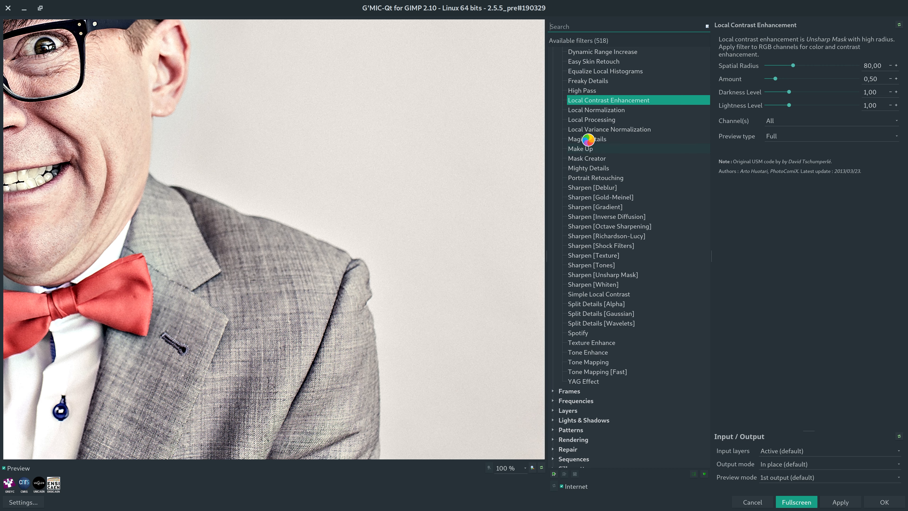
{"action": "left_click", "coordinate": [587, 139]}
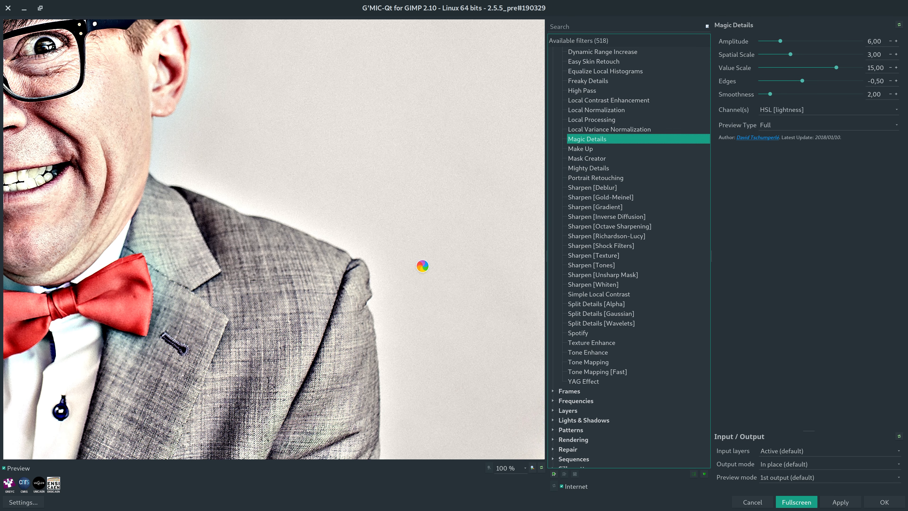
{"action": "left_click_drag", "start_coordinate": [196, 247], "coordinate": [298, 293]}
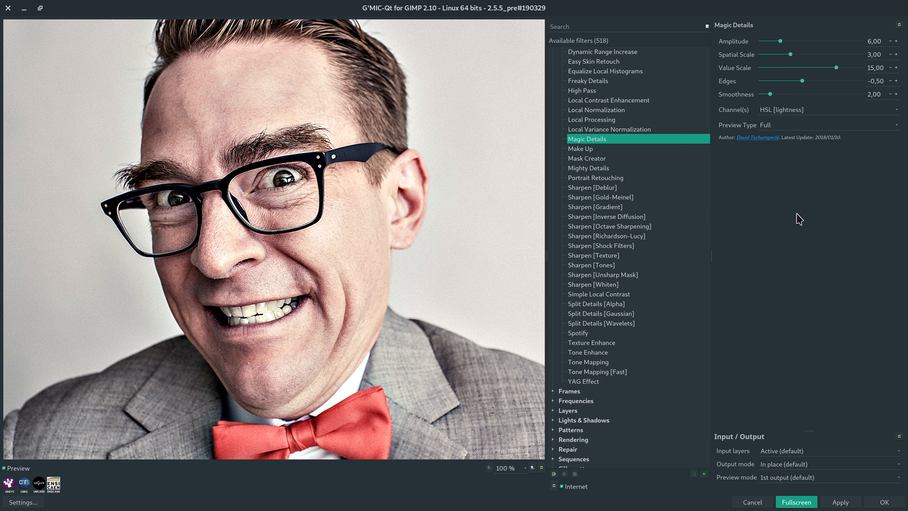
{"action": "left_click", "coordinate": [877, 502]}
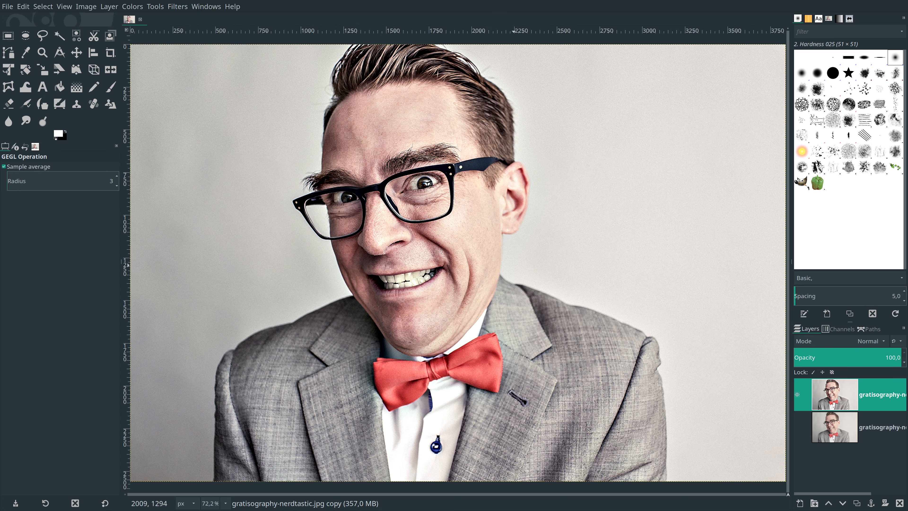
Apply the G'MIC Magic Details filter a second time with Edges set to 2,00
{"action": "left_click", "coordinate": [177, 7]}
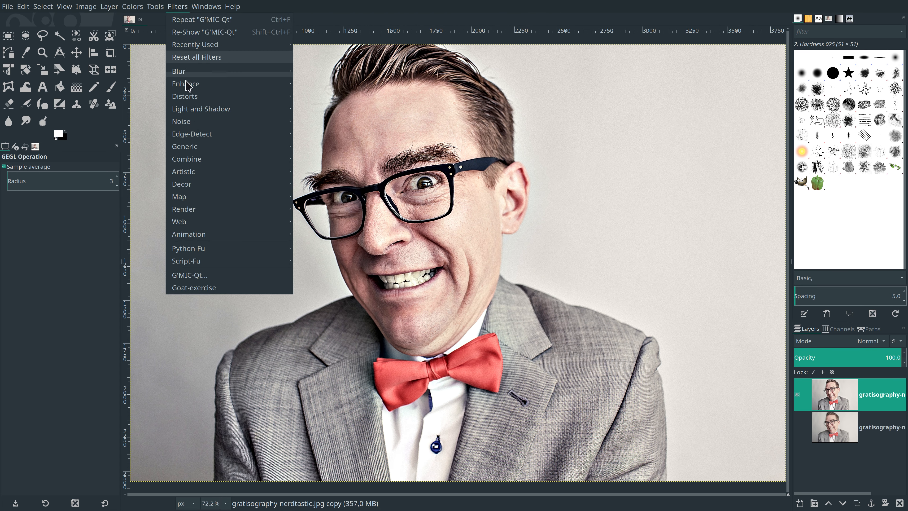
{"action": "left_click", "coordinate": [210, 279]}
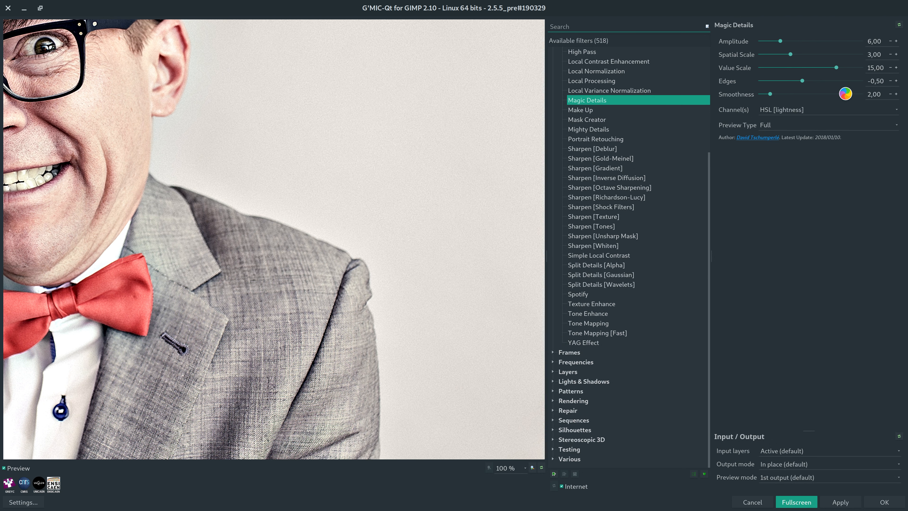
{"action": "double_click", "coordinate": [876, 80]}
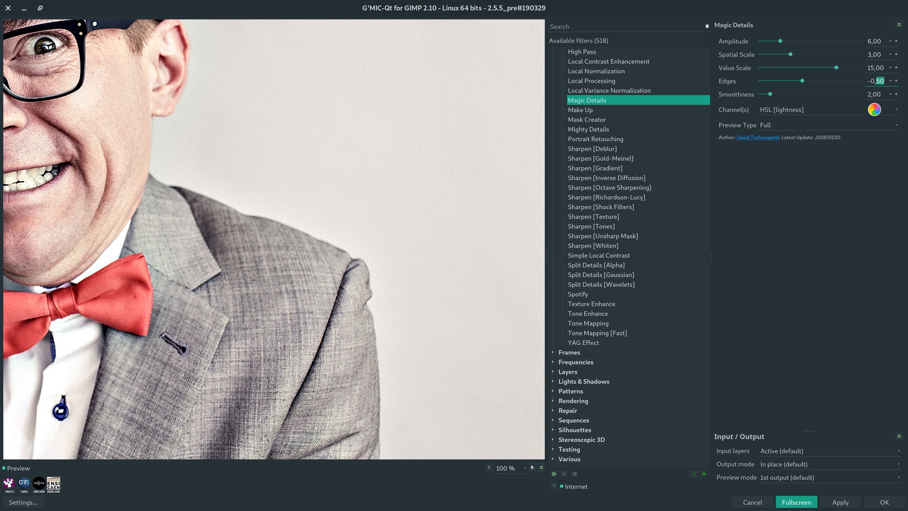
{"action": "type", "text": "2"}
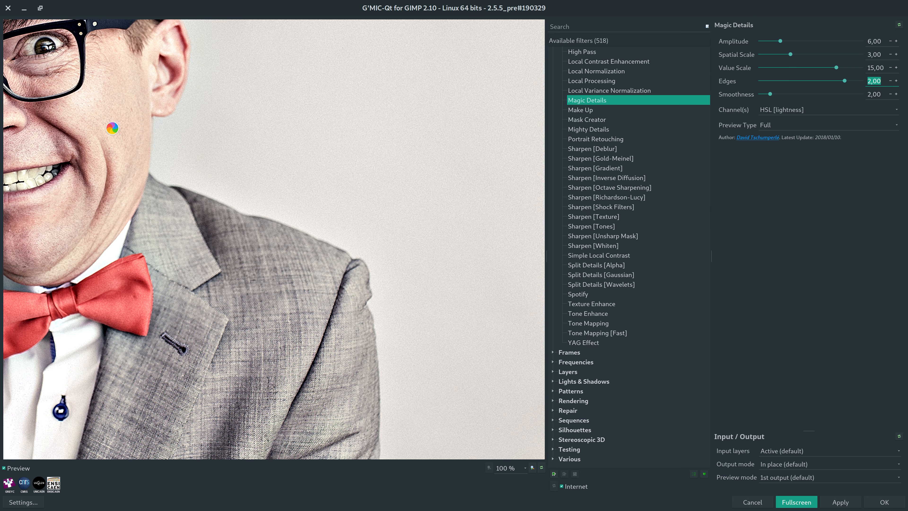
{"action": "left_click_drag", "start_coordinate": [304, 264], "coordinate": [341, 276]}
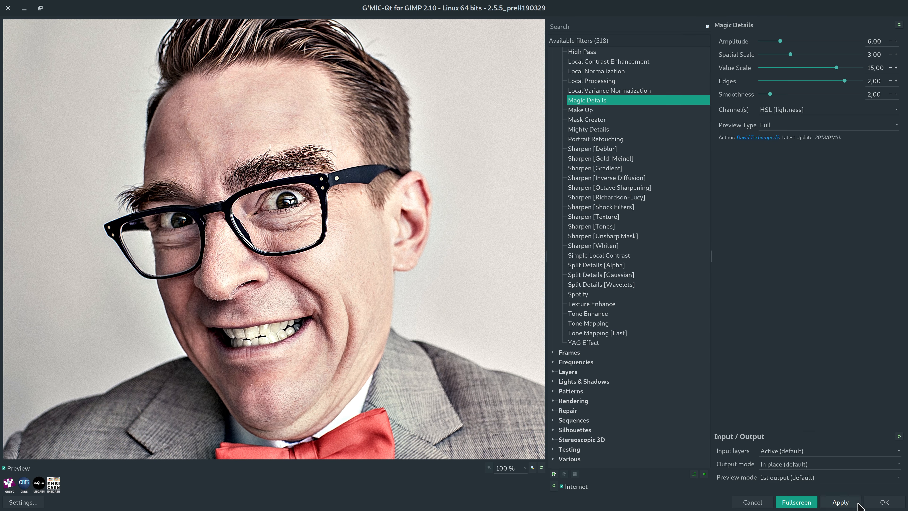
{"action": "left_click", "coordinate": [884, 502]}
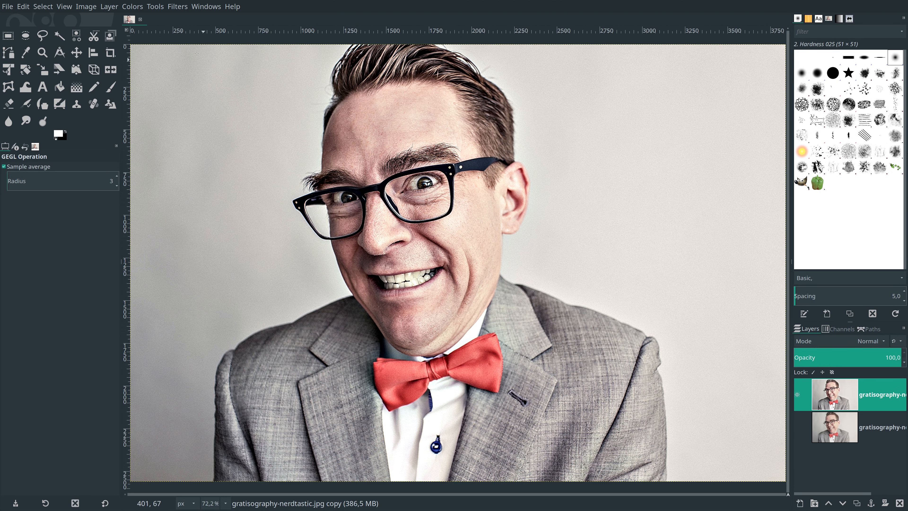
Apply the G'MIC Sharpen [Gradient] filter to the layer copy with Values set to normalize luma
{"action": "left_click", "coordinate": [176, 7]}
{"action": "left_click", "coordinate": [199, 279]}
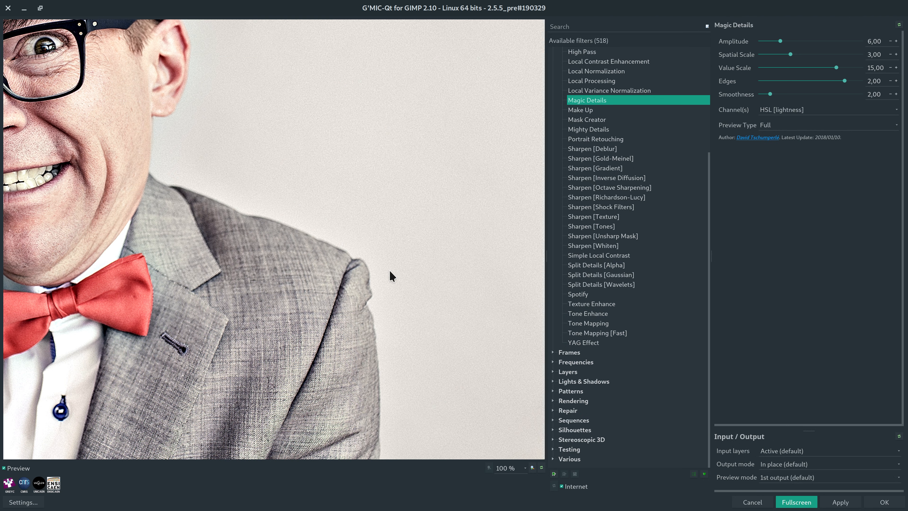
{"action": "left_click", "coordinate": [618, 169]}
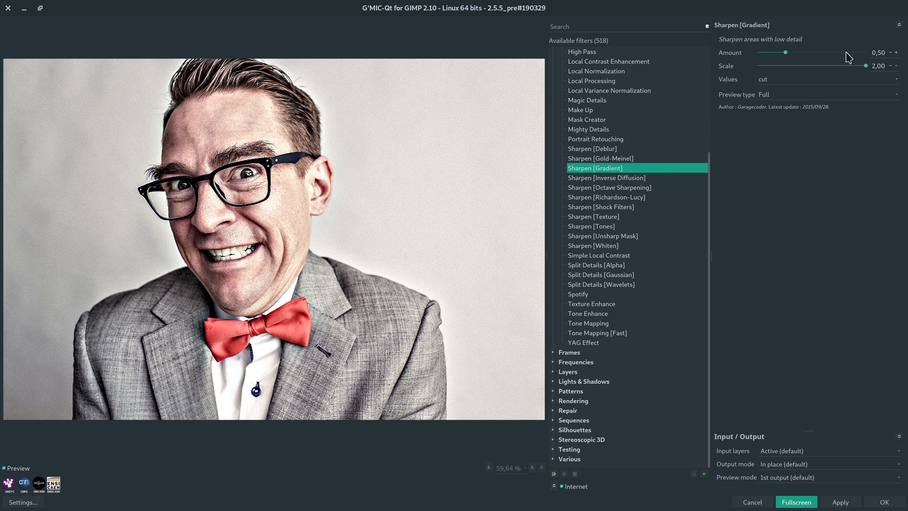
{"action": "left_click", "coordinate": [827, 78]}
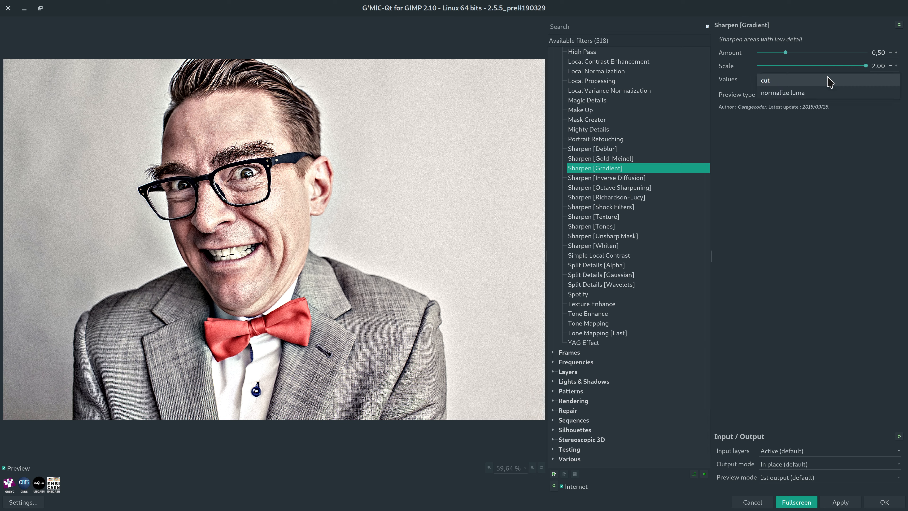
{"action": "left_click", "coordinate": [822, 93]}
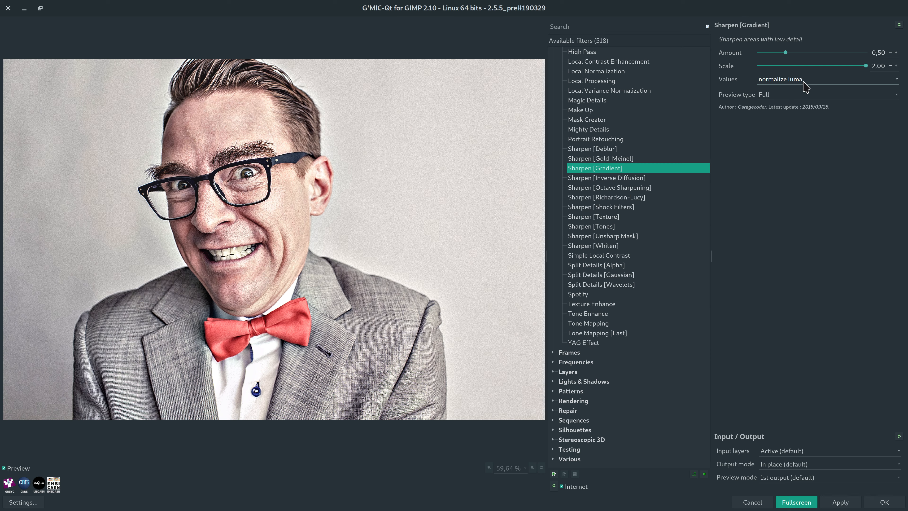
{"action": "left_click", "coordinate": [884, 503]}
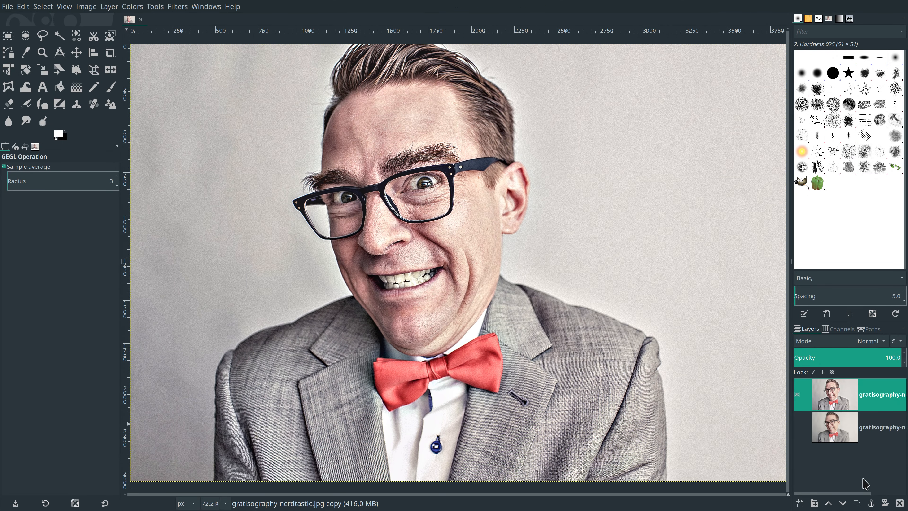
Duplicate the filtered layer and apply Noise Reduction to the new copy with a Strength of 6
{"action": "left_click", "coordinate": [857, 503]}
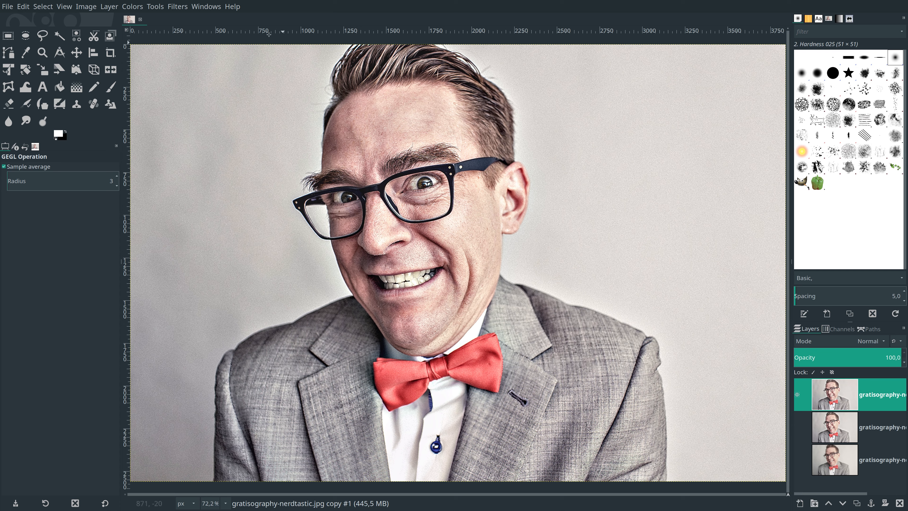
{"action": "left_click", "coordinate": [177, 6]}
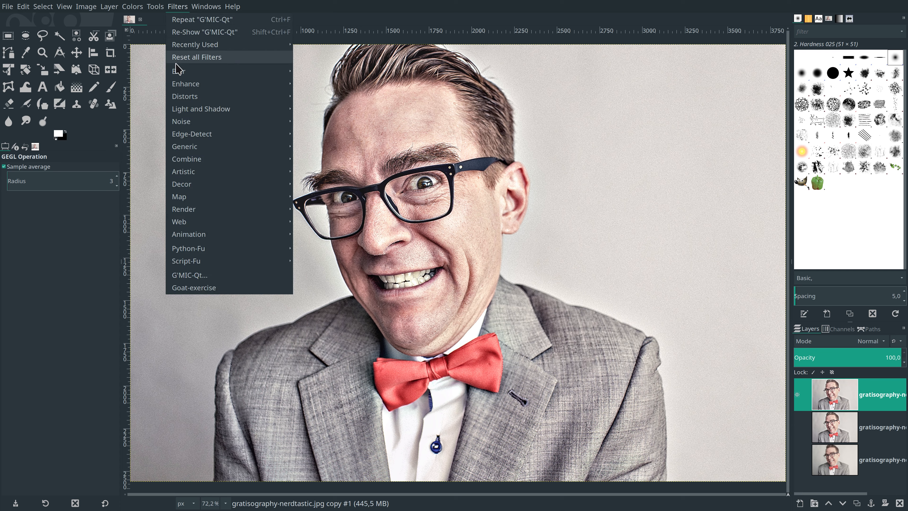
{"action": "mouse_move", "coordinate": [176, 73]}
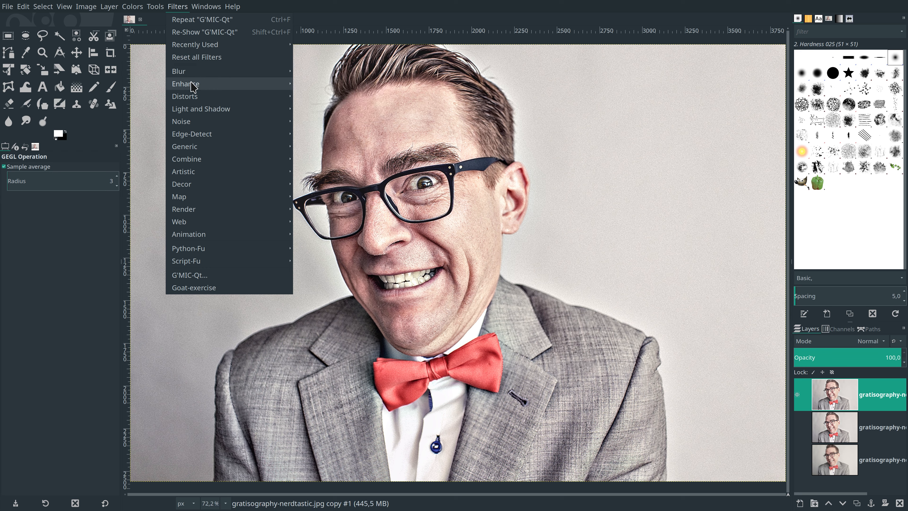
{"action": "mouse_move", "coordinate": [203, 86]}
{"action": "left_click", "coordinate": [323, 122]}
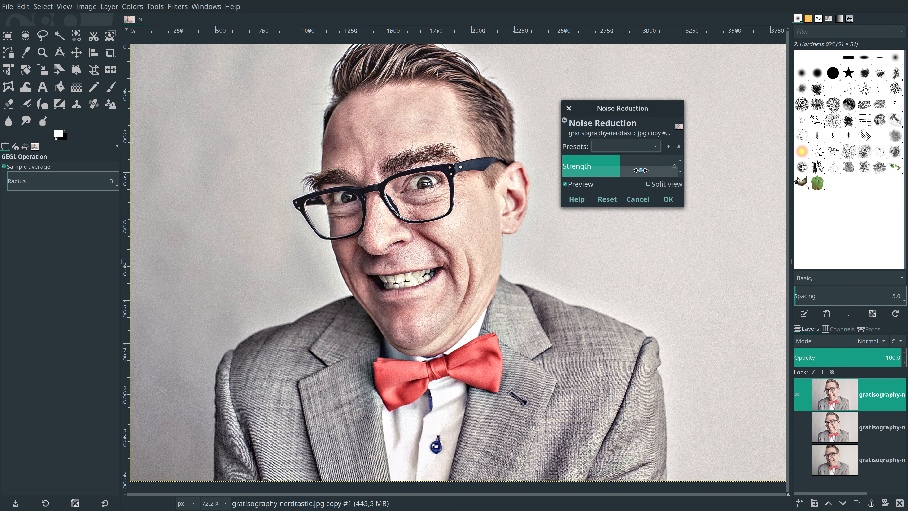
{"action": "left_click", "coordinate": [674, 164]}
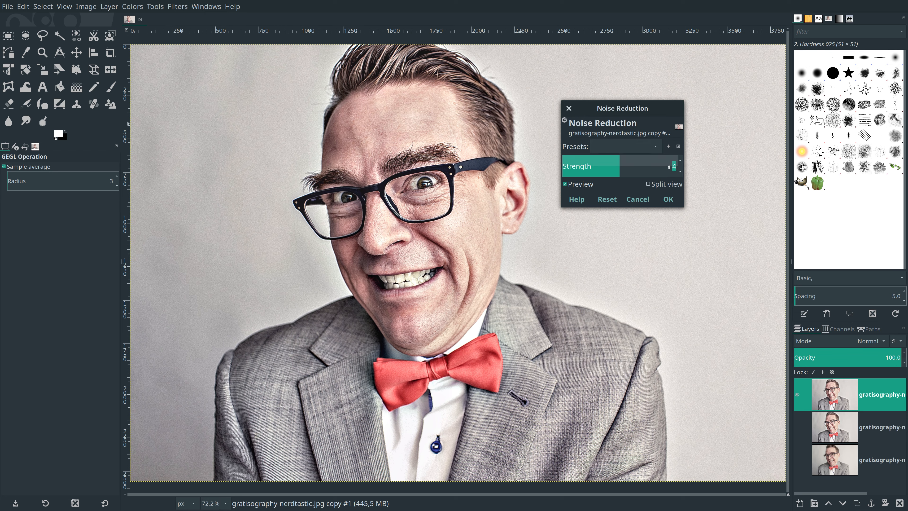
{"action": "type", "text": "6"}
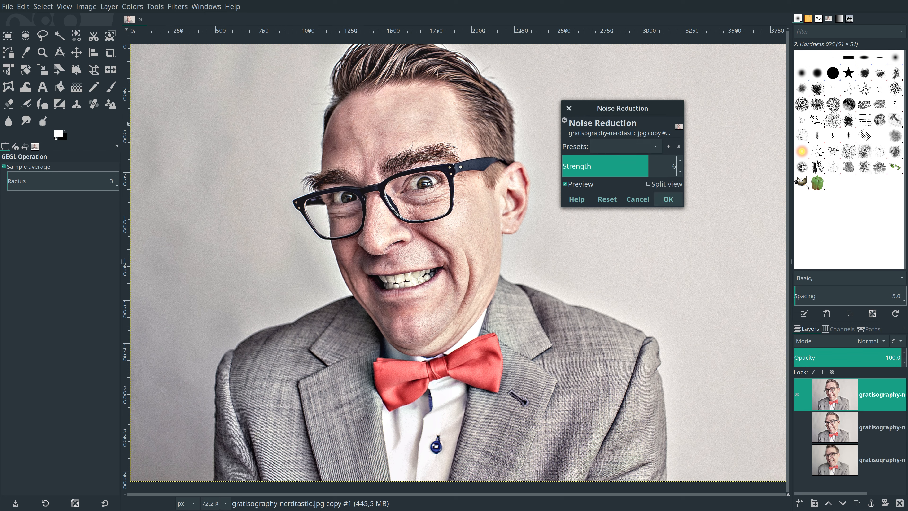
{"action": "left_click", "coordinate": [668, 200]}
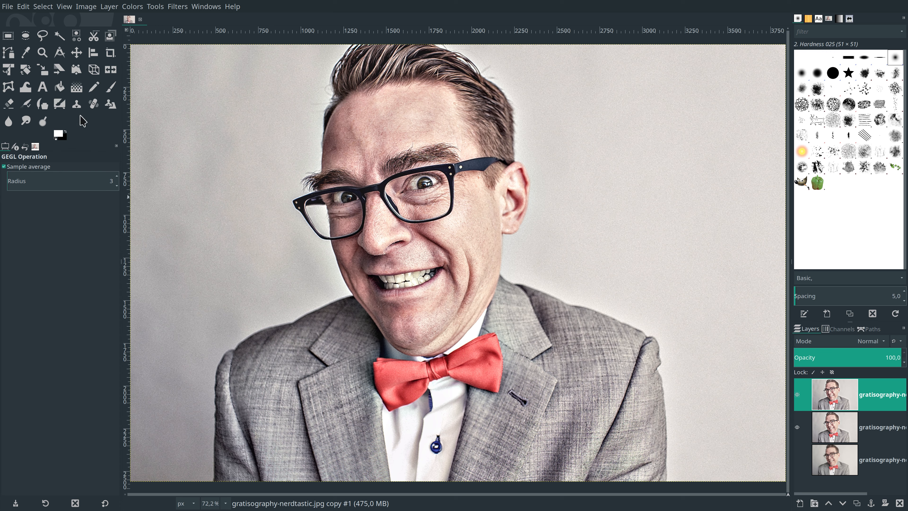
Turn the top layer black and white by extracting its LAB L component
{"action": "left_click", "coordinate": [128, 7]}
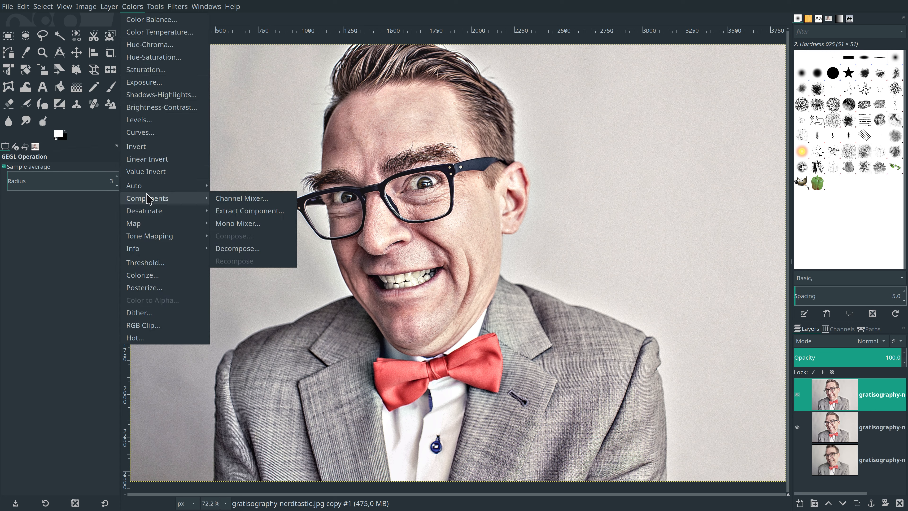
{"action": "left_click", "coordinate": [243, 212]}
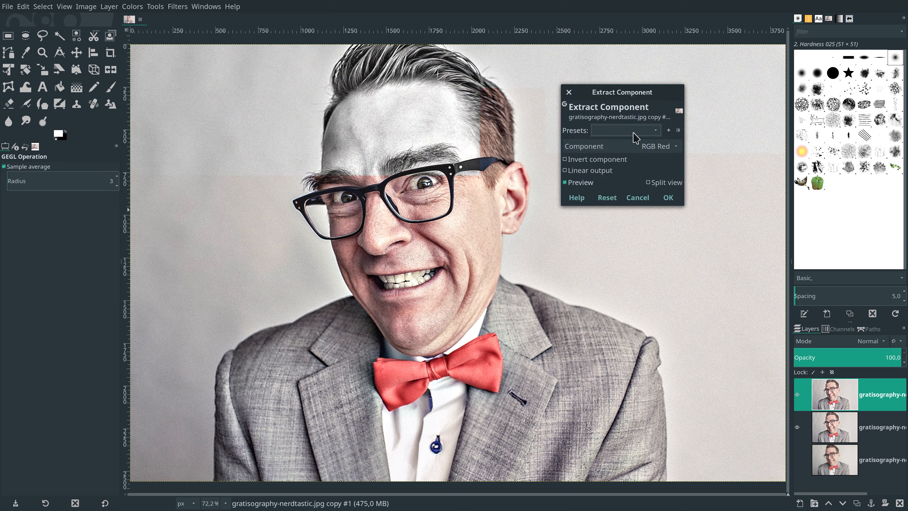
{"action": "left_click_drag", "start_coordinate": [639, 93], "coordinate": [720, 90]}
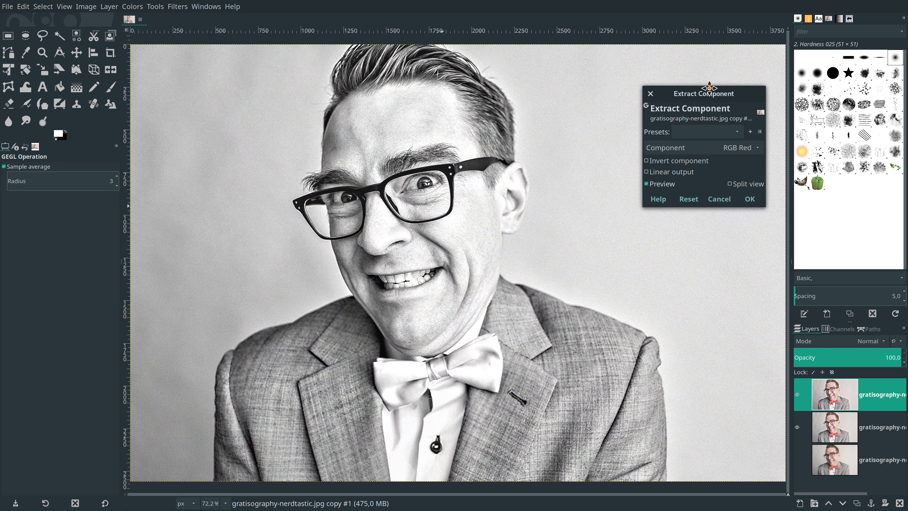
{"action": "left_click", "coordinate": [720, 149]}
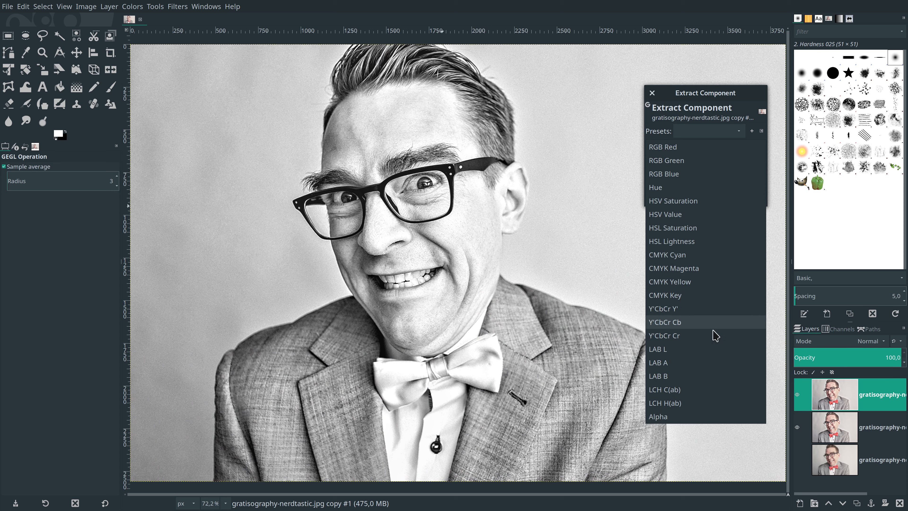
{"action": "left_click", "coordinate": [712, 349]}
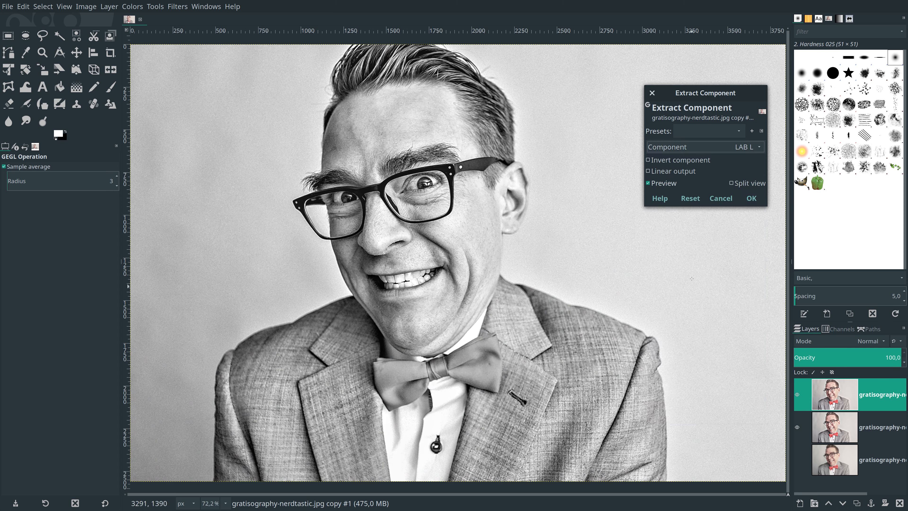
{"action": "left_click", "coordinate": [751, 199]}
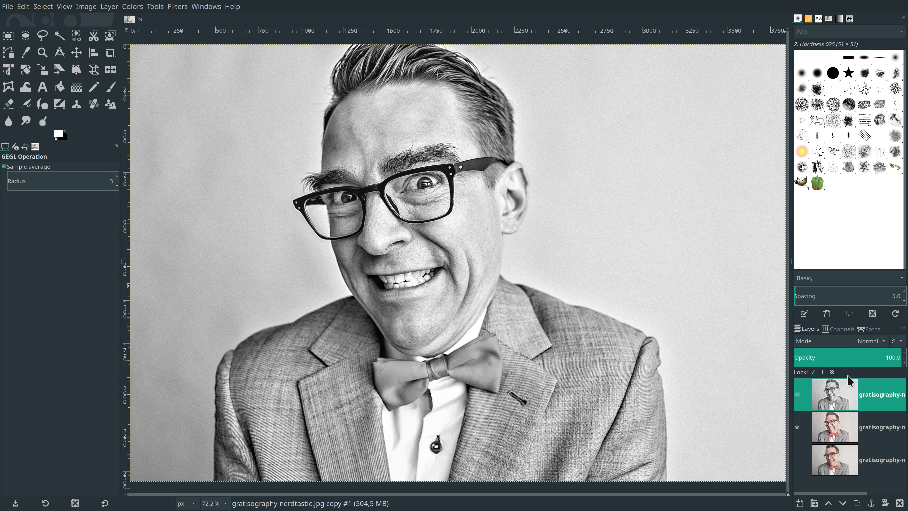
Add a White (full opacity) layer mask to the black-and-white layer
{"action": "right_click", "coordinate": [878, 403]}
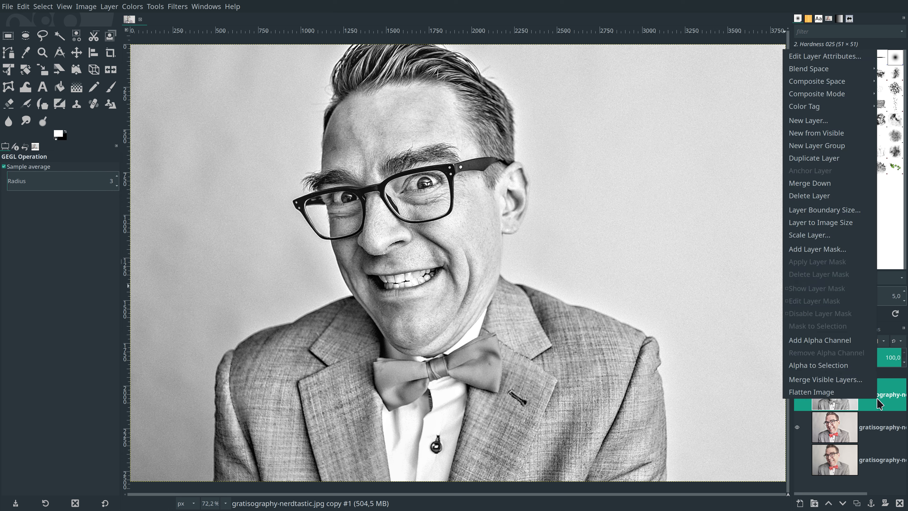
{"action": "left_click", "coordinate": [844, 251]}
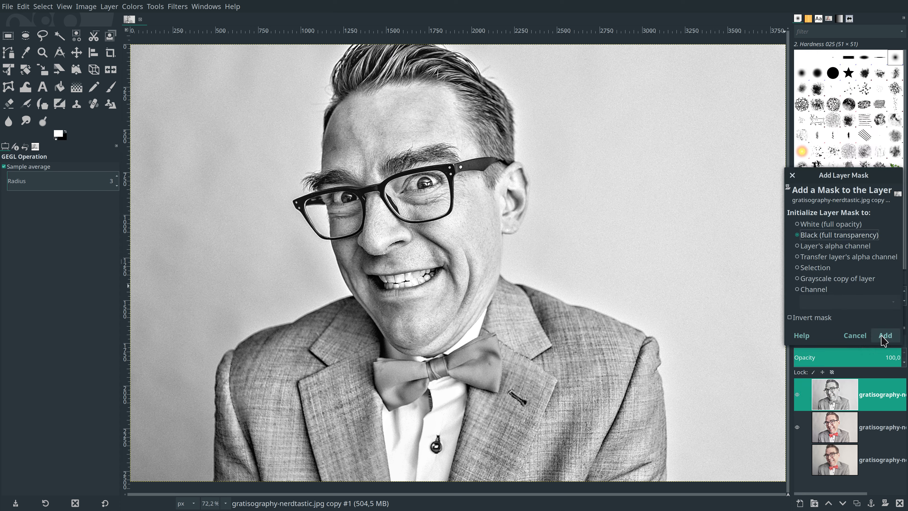
{"action": "left_click", "coordinate": [832, 224]}
{"action": "left_click", "coordinate": [882, 336]}
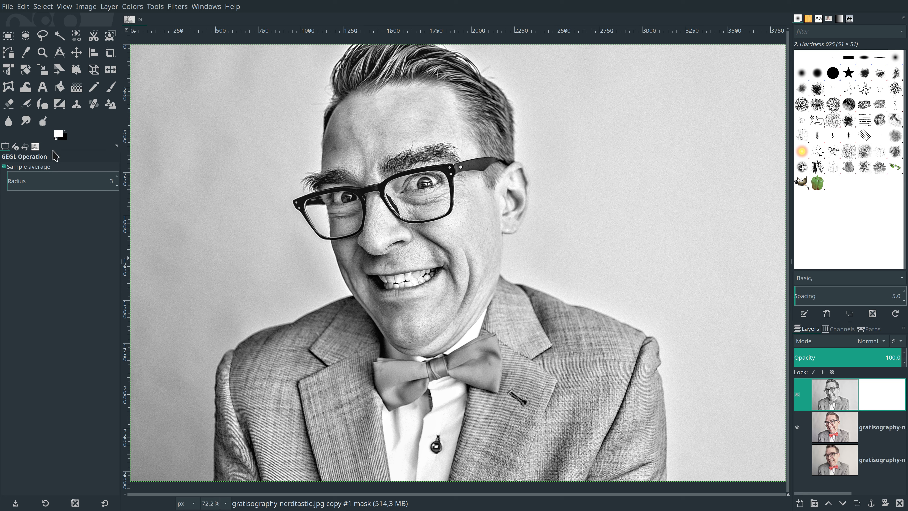
Make black the foreground colour and outline the bow tie with a closed Free Select selection
{"action": "left_click", "coordinate": [65, 131]}
{"action": "left_click", "coordinate": [47, 40]}
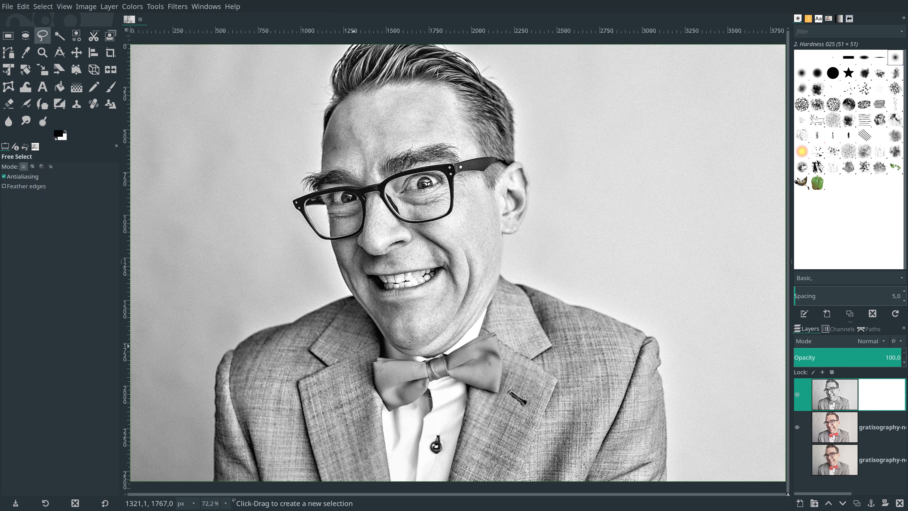
{"action": "left_click", "coordinate": [387, 410]}
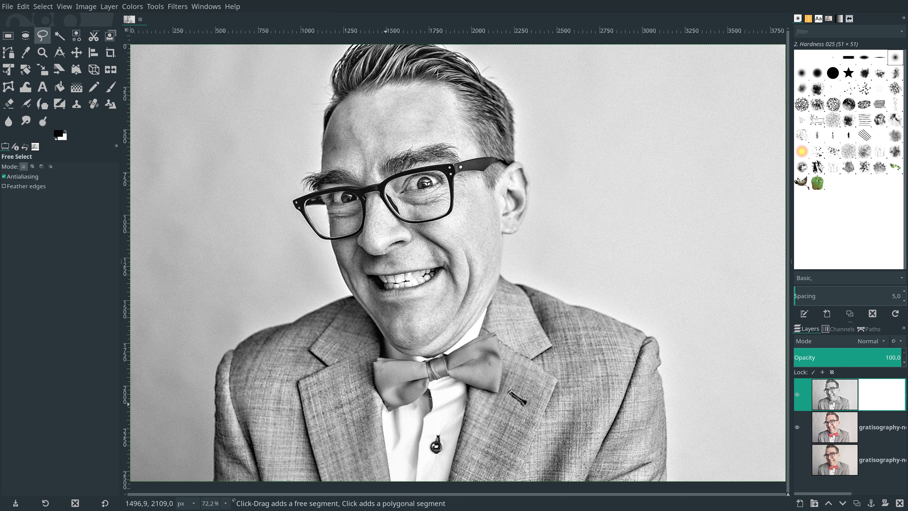
{"action": "left_click", "coordinate": [375, 384]}
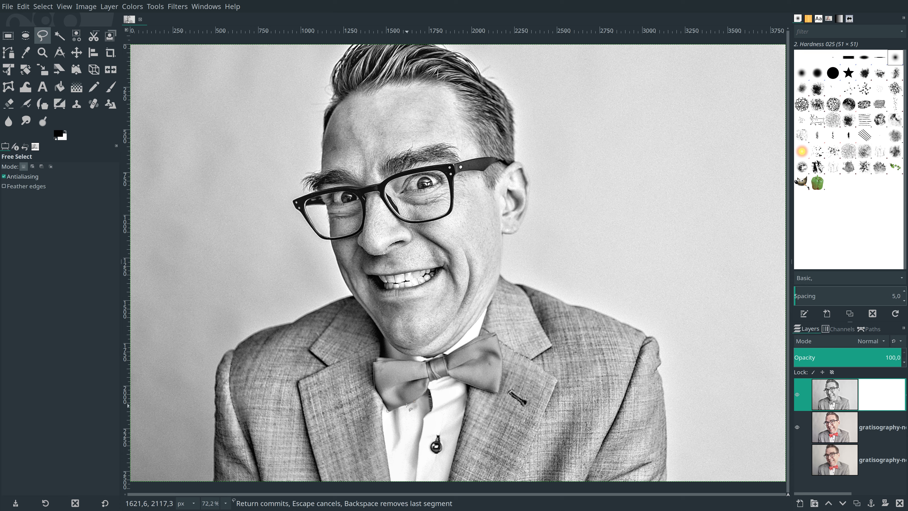
{"action": "left_click", "coordinate": [388, 410]}
{"action": "key", "text": "Return"}
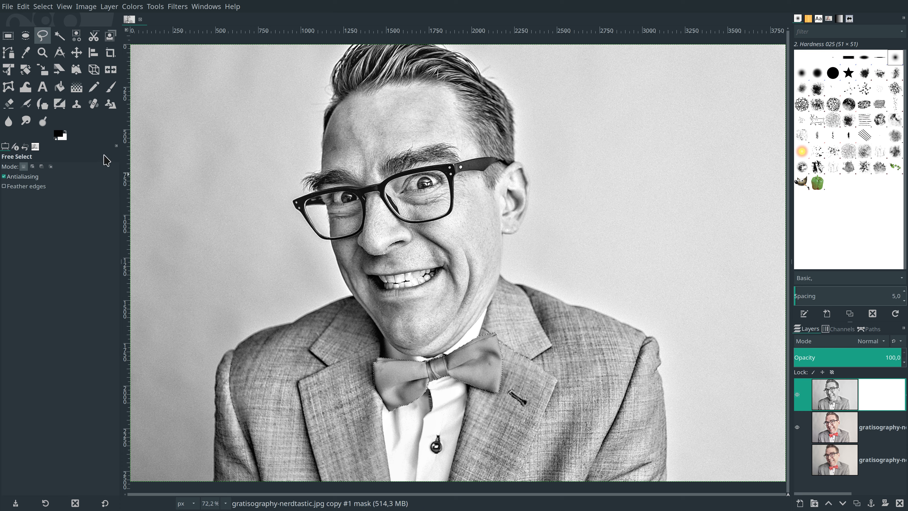
Paint the selected bow tie black on the layer mask with a Paintbrush of size 145,67 to bring back its red colour
{"action": "left_click", "coordinate": [110, 86]}
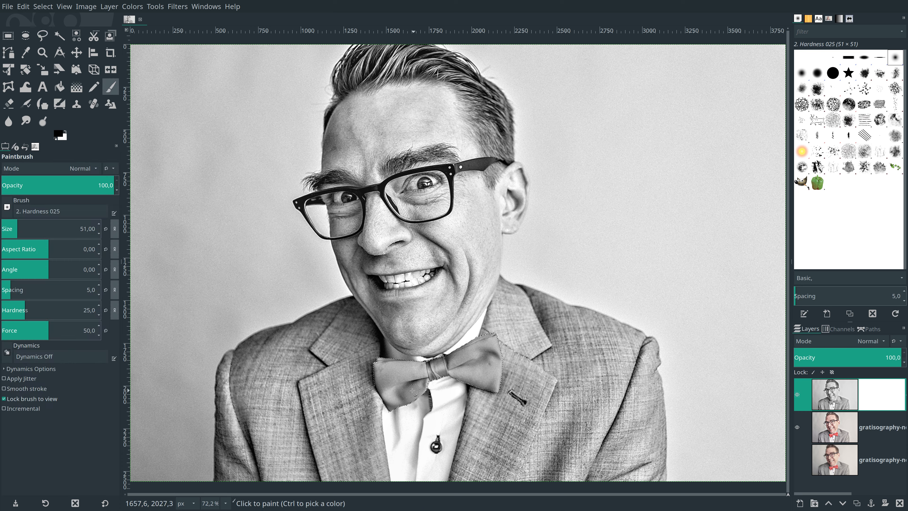
{"action": "left_click", "coordinate": [32, 223]}
{"action": "mouse_move", "coordinate": [422, 367]}
{"action": "left_mouse_down"}
{"action": "mouse_move", "coordinate": [380, 383]}
{"action": "mouse_move", "coordinate": [388, 376]}
{"action": "mouse_move", "coordinate": [397, 401]}
{"action": "mouse_move", "coordinate": [378, 401]}
{"action": "mouse_move", "coordinate": [357, 362]}
{"action": "mouse_move", "coordinate": [373, 356]}
{"action": "mouse_move", "coordinate": [462, 384]}
{"action": "mouse_move", "coordinate": [497, 361]}
{"action": "mouse_move", "coordinate": [505, 367]}
{"action": "mouse_move", "coordinate": [479, 348]}
{"action": "left_mouse_up"}
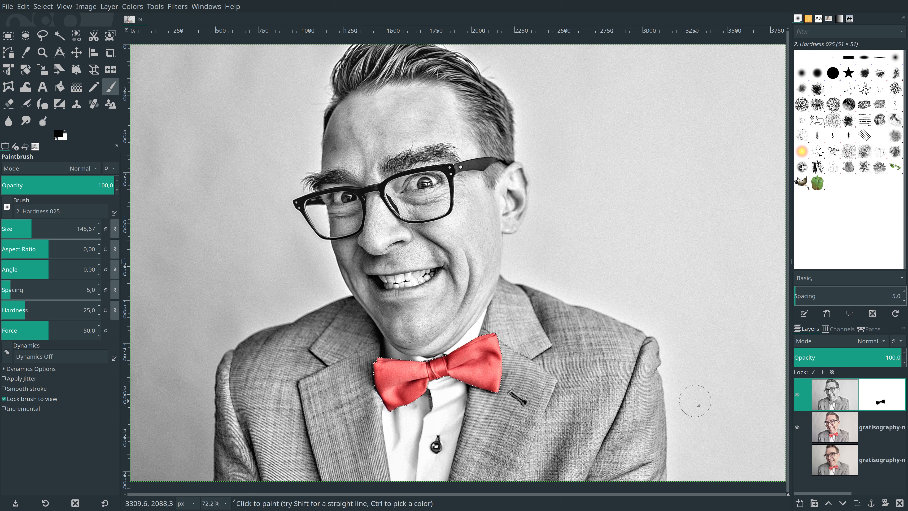
Merge the masked black-and-white layer down onto the colour layer below it
{"action": "left_click", "coordinate": [862, 397], "text": "alt"}
{"action": "right_click", "coordinate": [848, 399]}
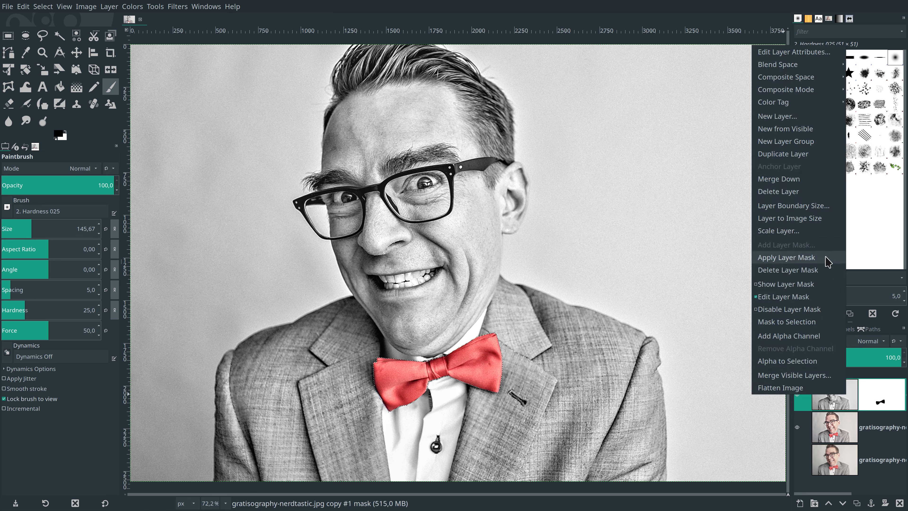
{"action": "left_click", "coordinate": [800, 181]}
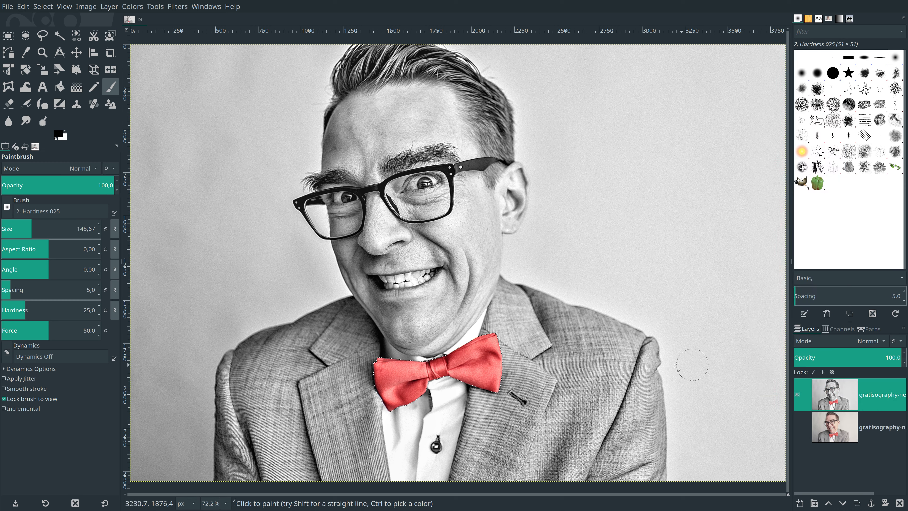
View the image at 70% zoom and compare the merged layer with the original photo by hiding and showing it
{"action": "left_click", "coordinate": [207, 503]}
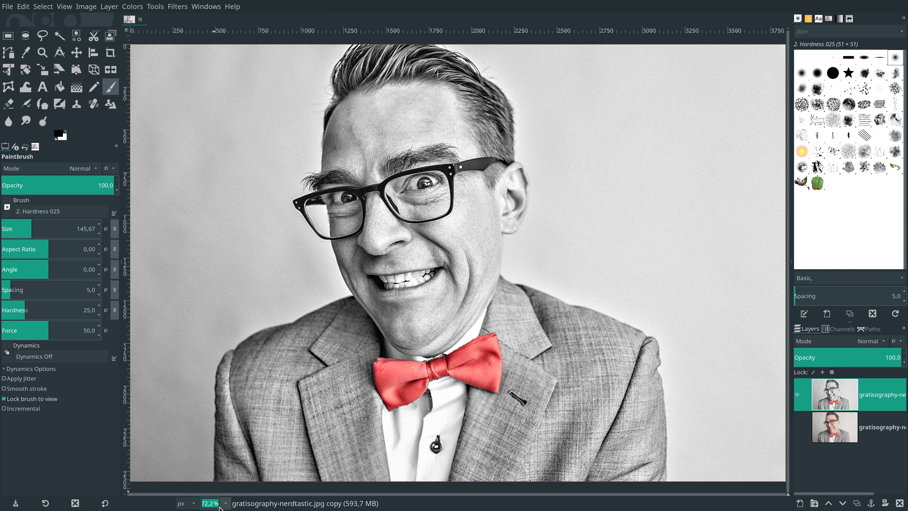
{"action": "type", "text": "70"}
{"action": "key", "text": "Return"}
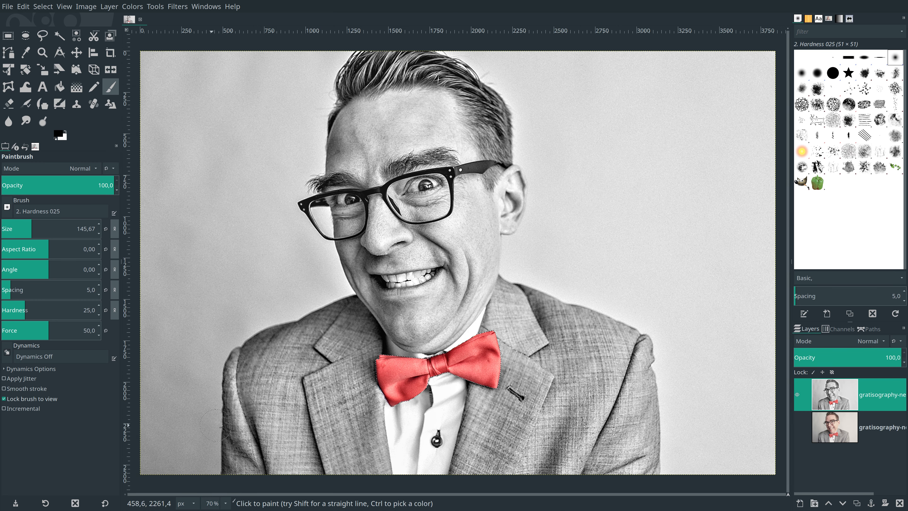
{"action": "left_click", "coordinate": [79, 53]}
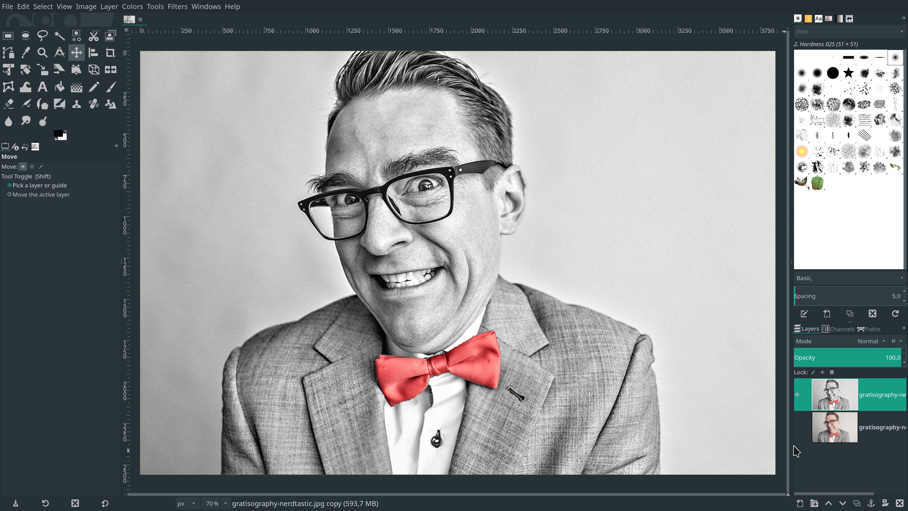
{"action": "left_click", "coordinate": [797, 427]}
{"action": "left_click", "coordinate": [797, 394]}
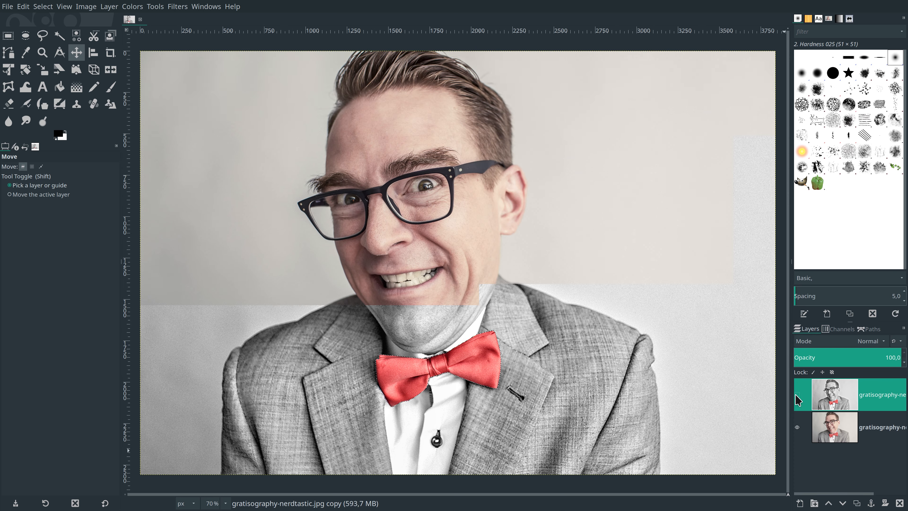
{"action": "left_click", "coordinate": [796, 395]}
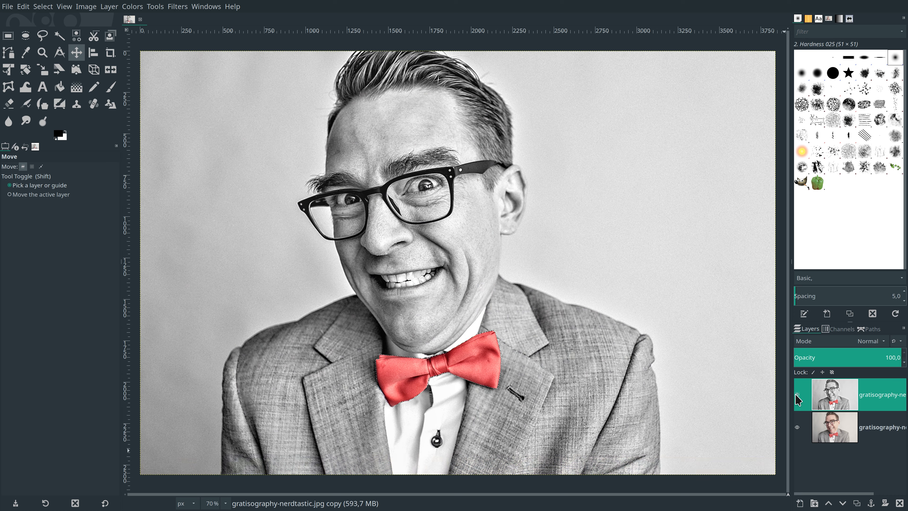
{"action": "left_click", "coordinate": [797, 395]}
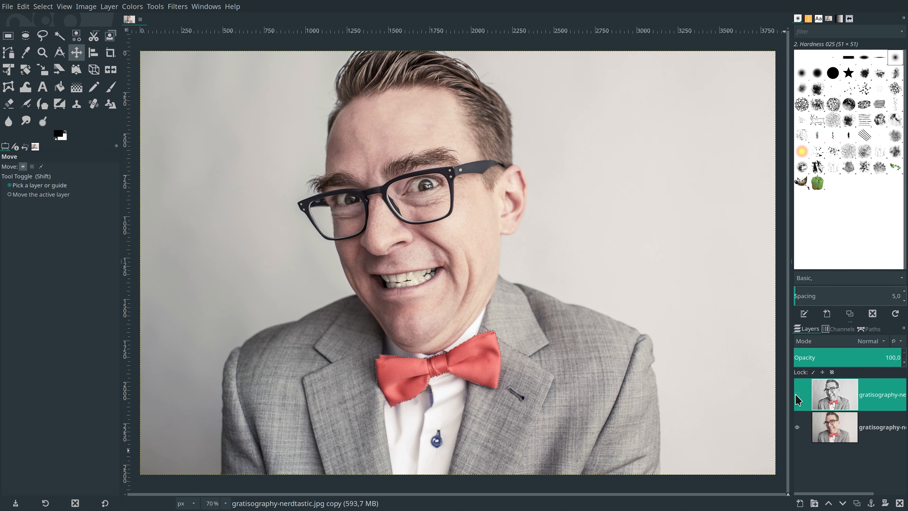
{"action": "left_click", "coordinate": [797, 394]}
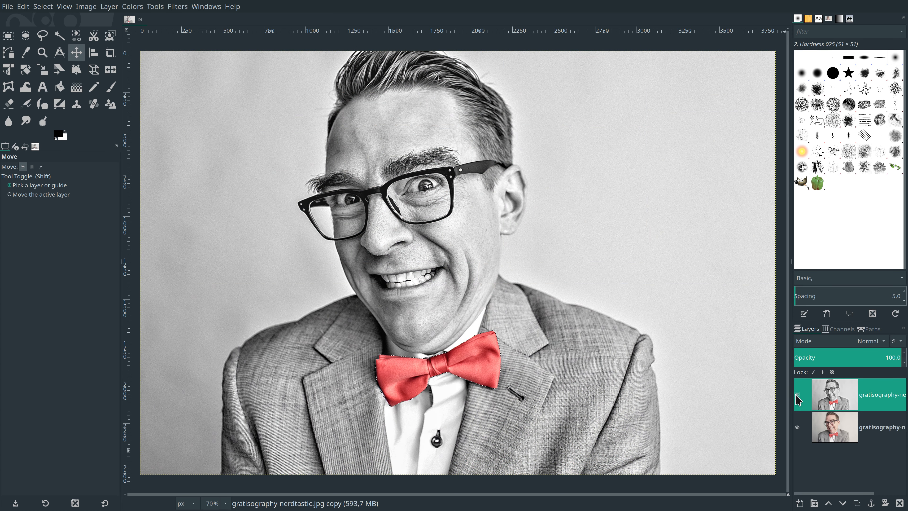
{"action": "left_click", "coordinate": [796, 394]}
{"action": "left_click", "coordinate": [797, 394]}
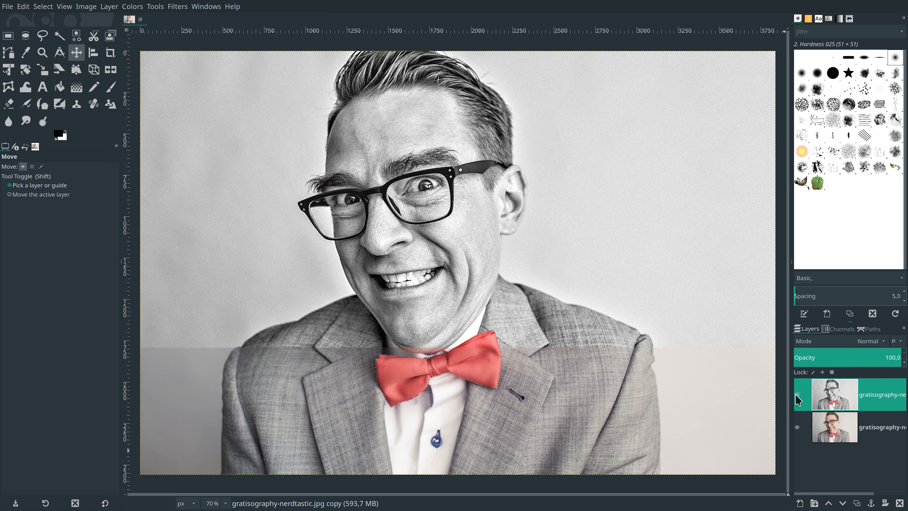
Duplicate the merged black-and-white layer, hide the original photo and preview Noise Reduction on the copy at strength 7
{"action": "left_click", "coordinate": [857, 502]}
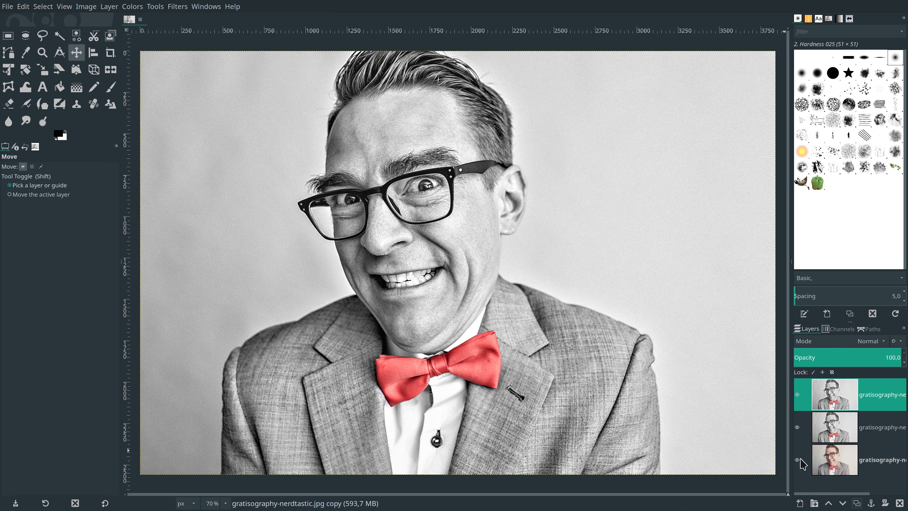
{"action": "left_click", "coordinate": [178, 7]}
{"action": "mouse_move", "coordinate": [187, 86]}
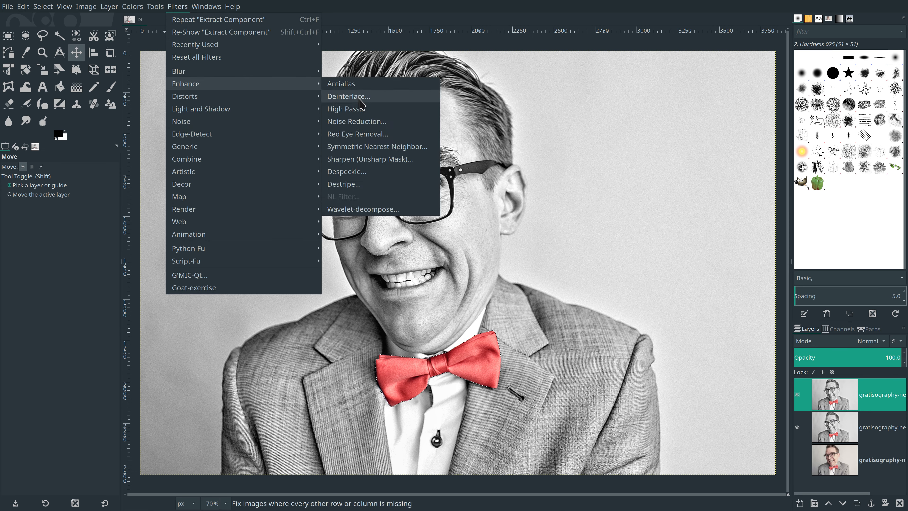
{"action": "left_click", "coordinate": [359, 120]}
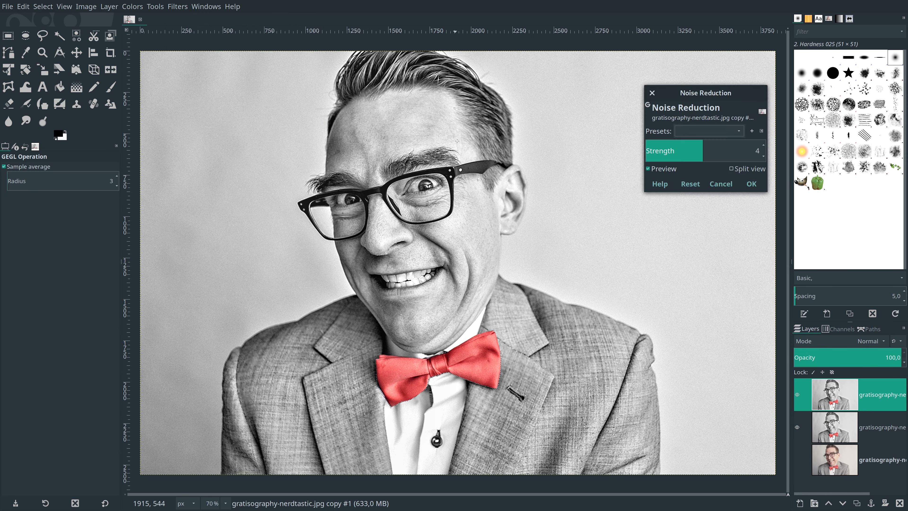
{"action": "left_click_drag", "start_coordinate": [715, 146], "coordinate": [750, 146]}
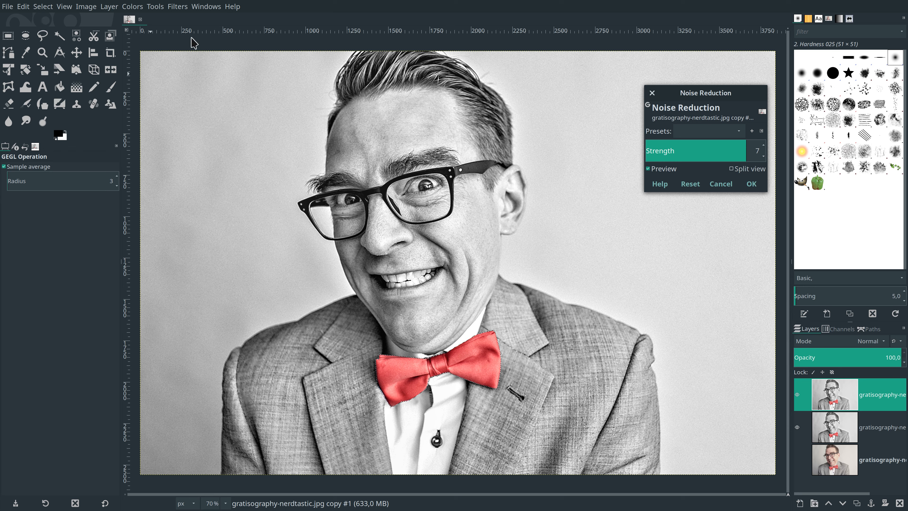
Clear any selection and apply Noise Reduction to the duplicated layer with strength 32
{"action": "left_click", "coordinate": [42, 6]}
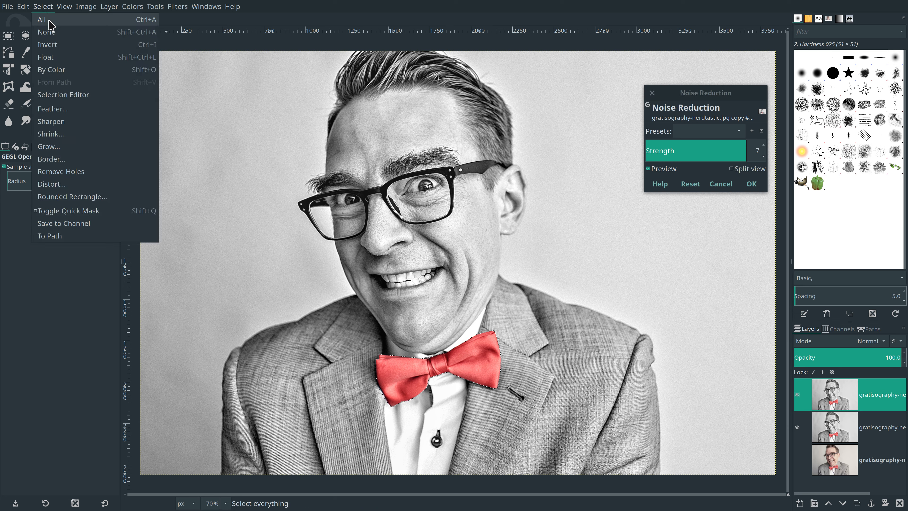
{"action": "left_click", "coordinate": [46, 36]}
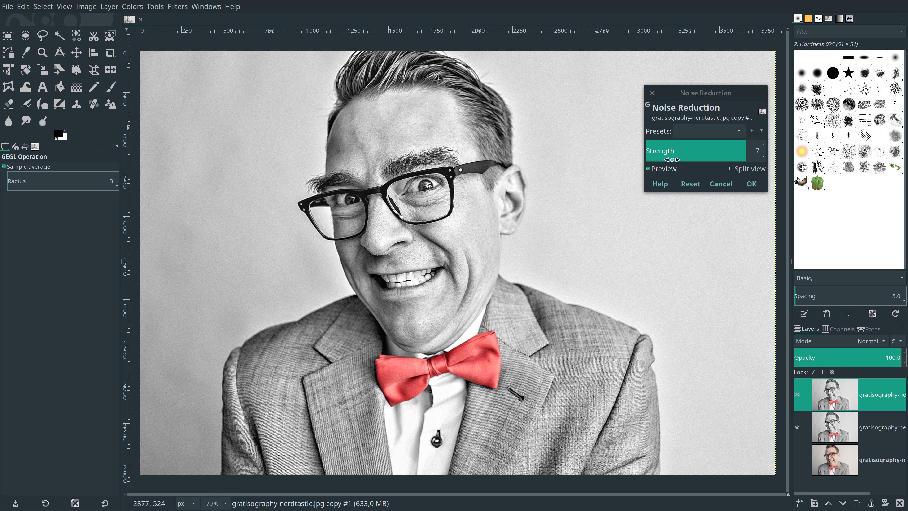
{"action": "left_click", "coordinate": [739, 146]}
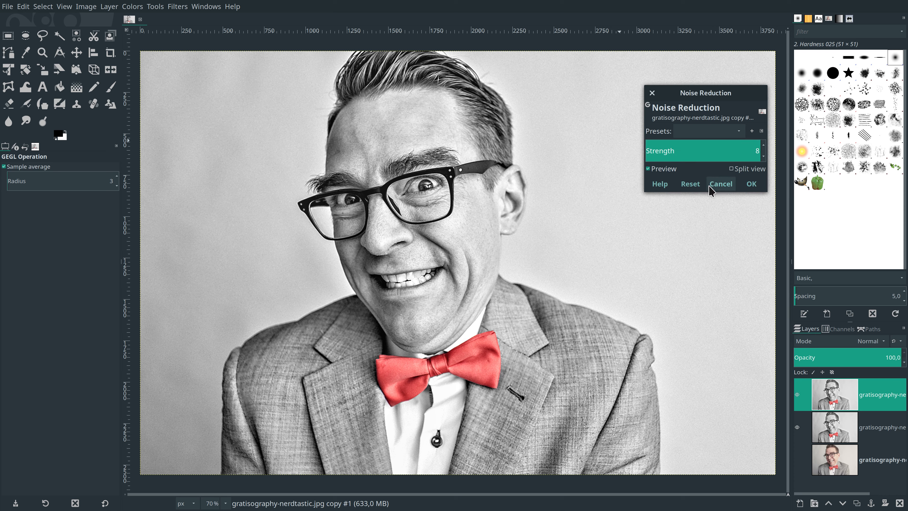
{"action": "left_click", "coordinate": [690, 183]}
{"action": "left_click_drag", "start_coordinate": [694, 148], "coordinate": [744, 147]}
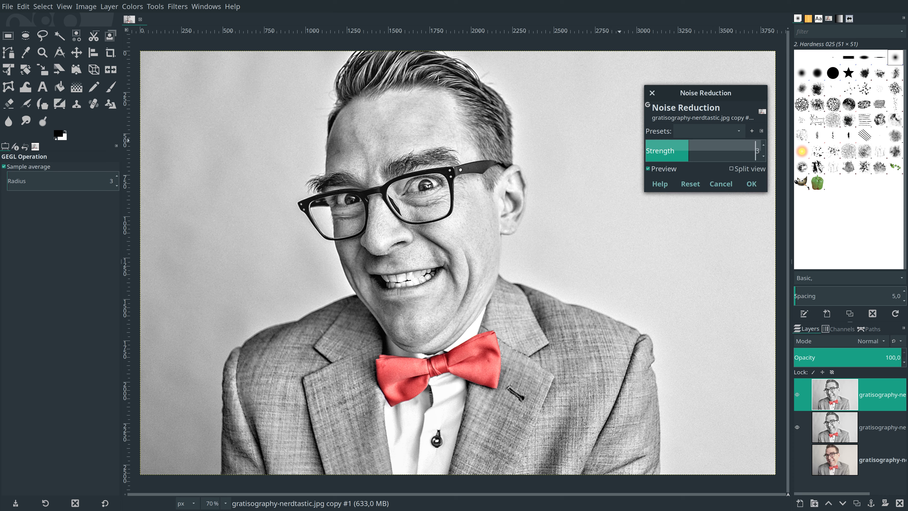
{"action": "scroll", "coordinate": [744, 148], "scroll_direction": "up", "scroll_amount": 13}
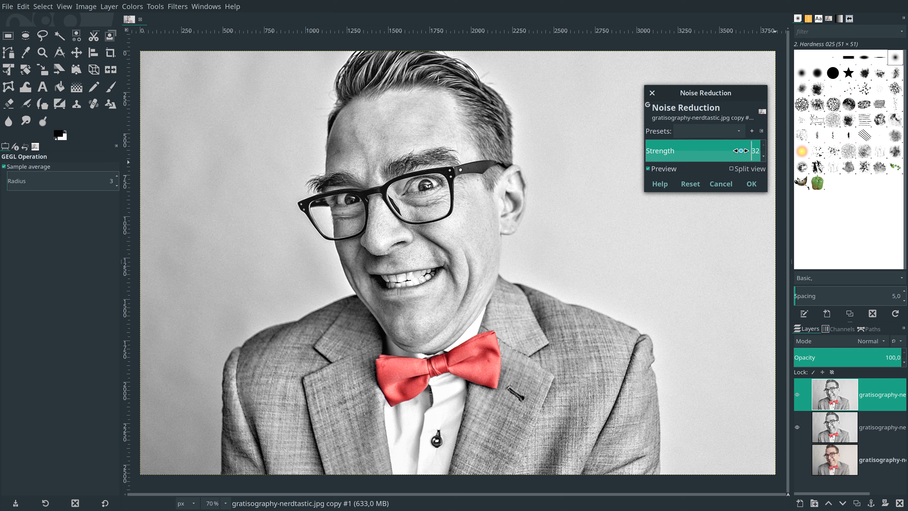
{"action": "left_click", "coordinate": [751, 183]}
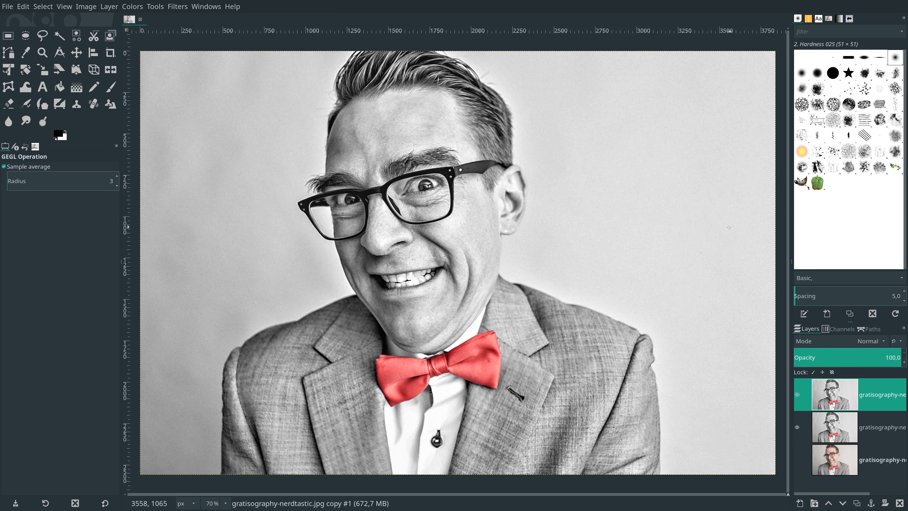
Add a layer mask initialized to Black (full transparency) to the noise-reduced layer
{"action": "right_click", "coordinate": [876, 398]}
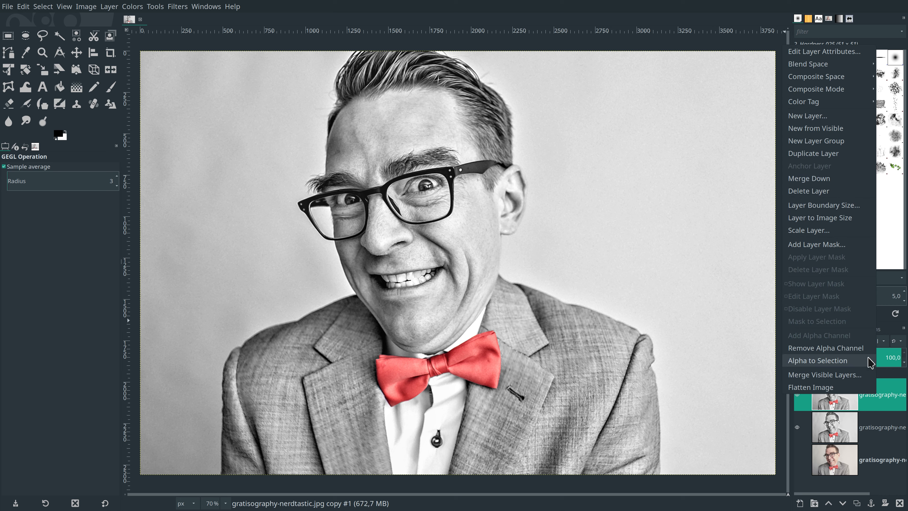
{"action": "left_click", "coordinate": [845, 245]}
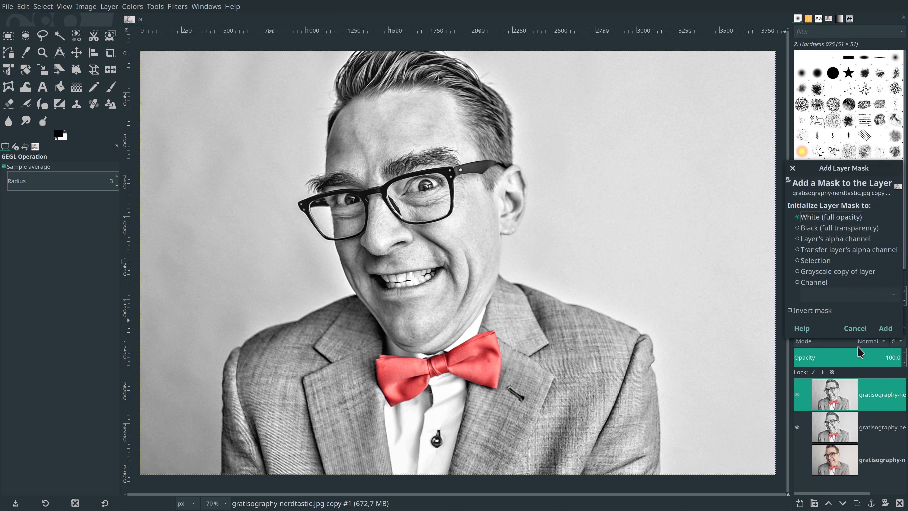
{"action": "left_click", "coordinate": [844, 228]}
{"action": "left_click", "coordinate": [885, 329]}
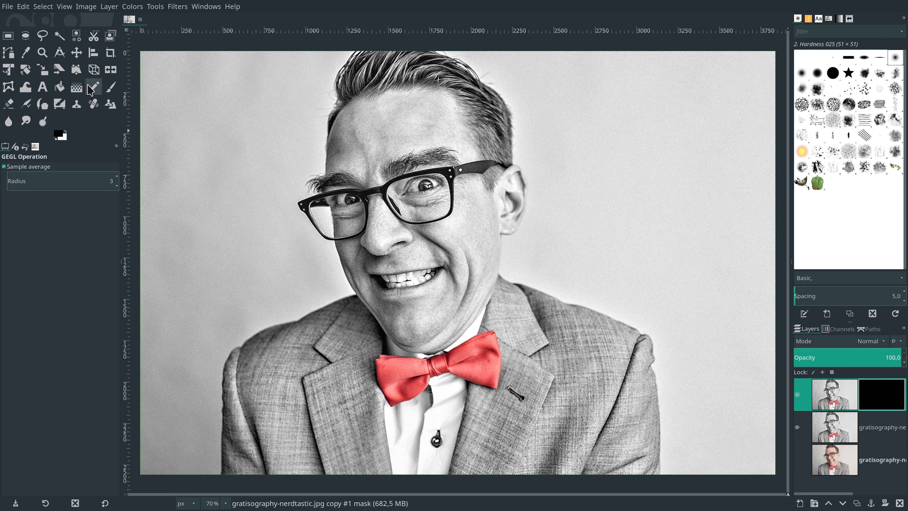
Make white the foreground colour and paint the mask over the background left of the man with a Paintbrush at sizes 285,44 and 109,64
{"action": "left_click", "coordinate": [110, 87]}
{"action": "left_click", "coordinate": [65, 131]}
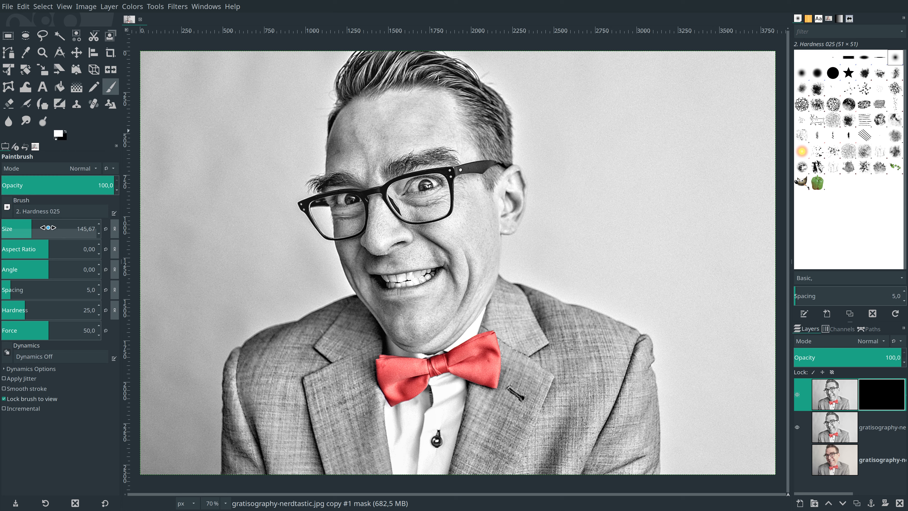
{"action": "left_click_drag", "start_coordinate": [32, 226], "coordinate": [46, 226]}
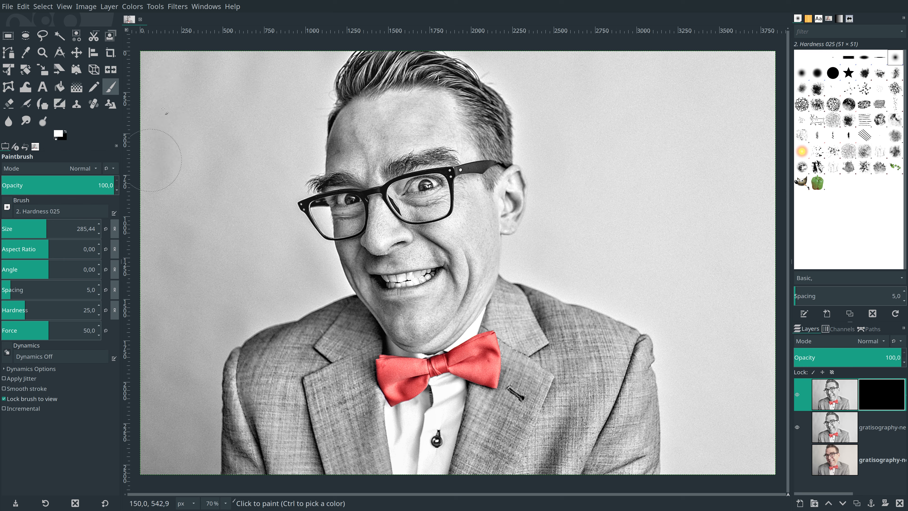
{"action": "mouse_move", "coordinate": [237, 132]}
{"action": "left_mouse_down"}
{"action": "mouse_move", "coordinate": [247, 121]}
{"action": "mouse_move", "coordinate": [229, 89]}
{"action": "mouse_move", "coordinate": [264, 57]}
{"action": "mouse_move", "coordinate": [307, 93]}
{"action": "left_mouse_up"}
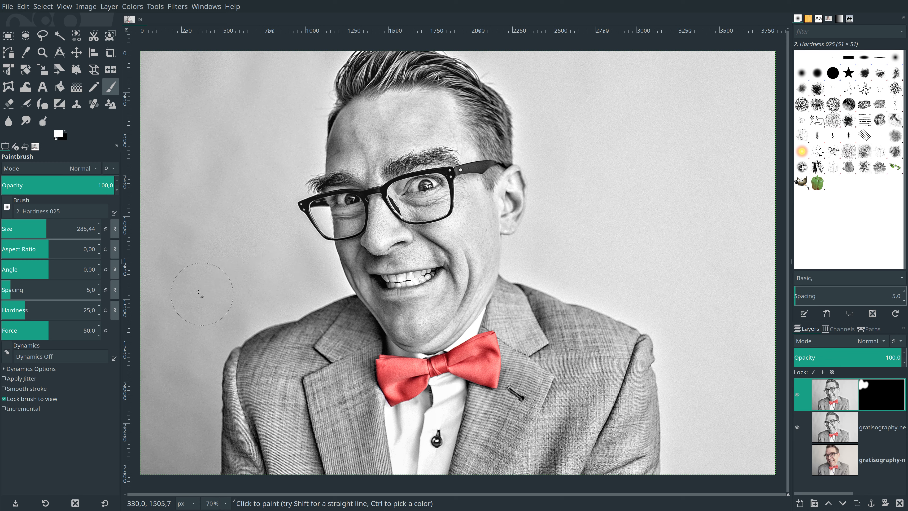
{"action": "mouse_move", "coordinate": [191, 209]}
{"action": "left_mouse_down"}
{"action": "mouse_move", "coordinate": [252, 111]}
{"action": "mouse_move", "coordinate": [229, 244]}
{"action": "mouse_move", "coordinate": [247, 190]}
{"action": "mouse_move", "coordinate": [165, 174]}
{"action": "left_mouse_up"}
{"action": "left_click", "coordinate": [27, 229]}
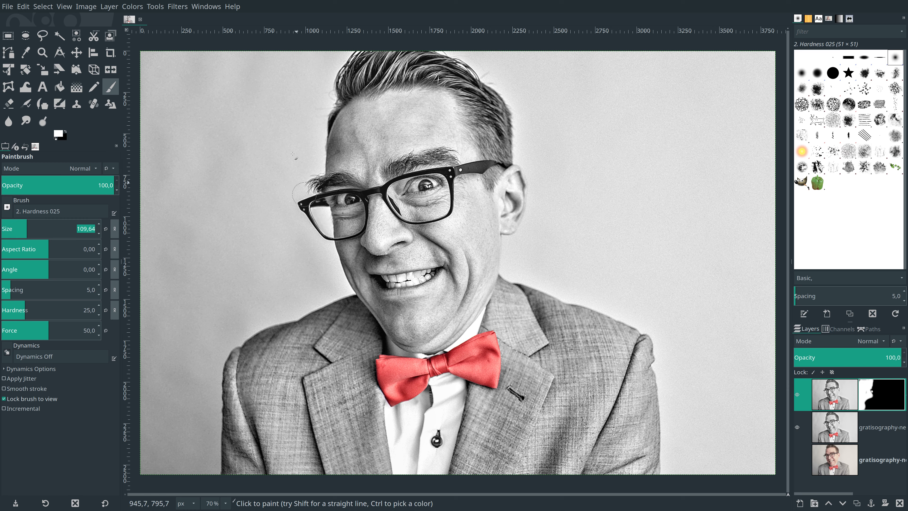
Paint the mask white over the background right of the man at size 305,88, and fill the remaining background with brush Hardness 075 at size 227,68
{"action": "left_click", "coordinate": [49, 229]}
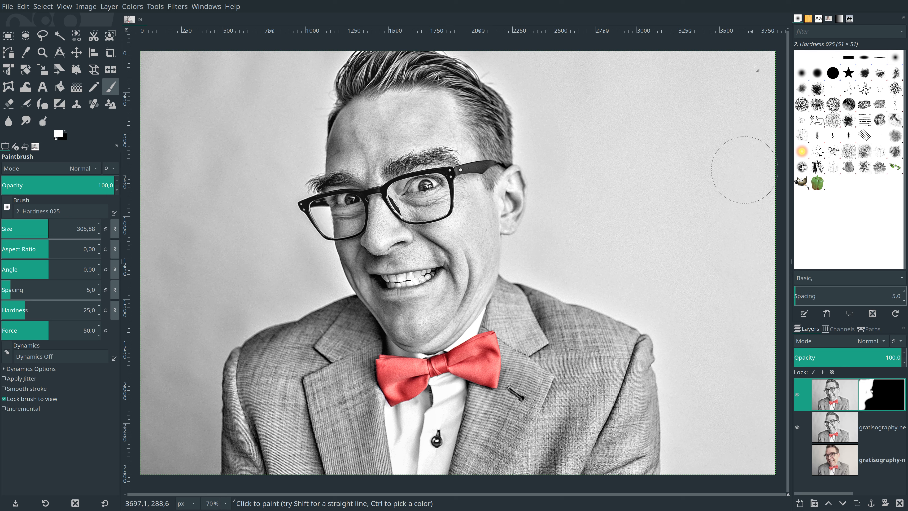
{"action": "mouse_move", "coordinate": [754, 67]}
{"action": "left_mouse_down"}
{"action": "mouse_move", "coordinate": [497, 64]}
{"action": "mouse_move", "coordinate": [719, 123]}
{"action": "left_mouse_up"}
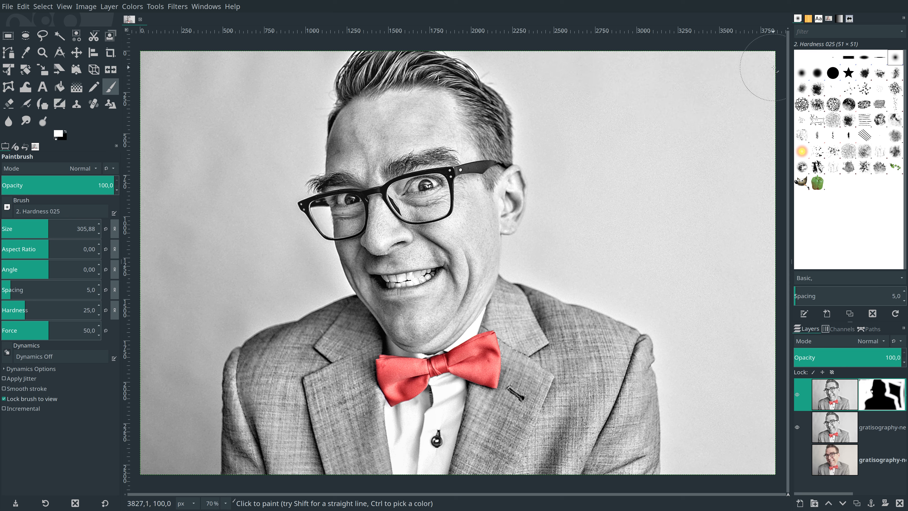
{"action": "left_click", "coordinate": [7, 207]}
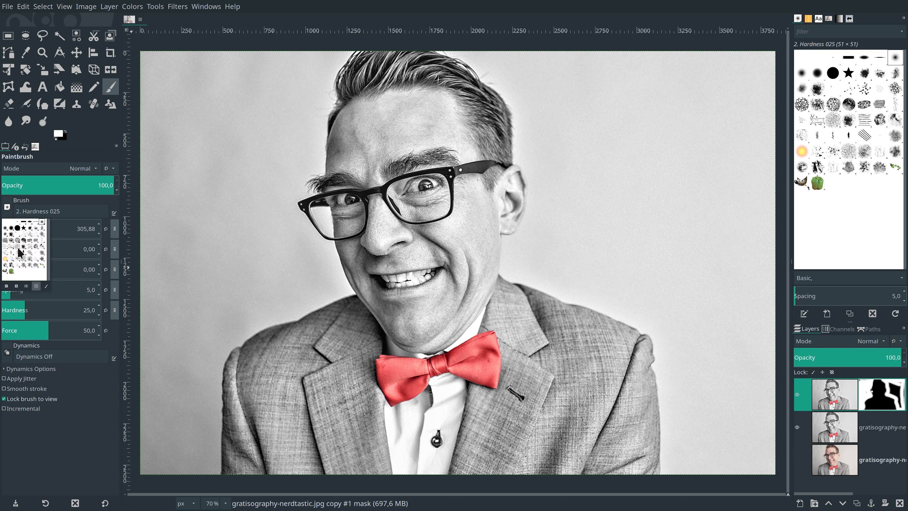
{"action": "double_click", "coordinate": [11, 229]}
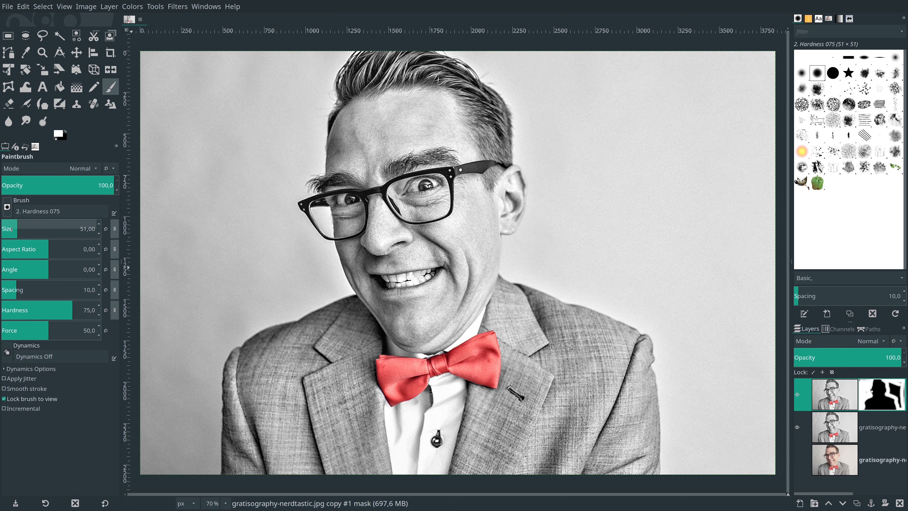
{"action": "left_click", "coordinate": [41, 228]}
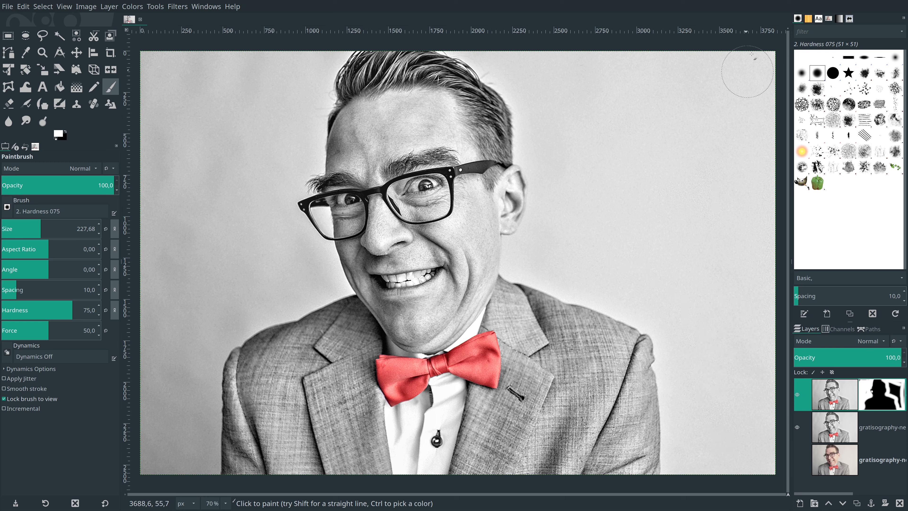
{"action": "left_click_drag", "start_coordinate": [751, 54], "coordinate": [750, 334]}
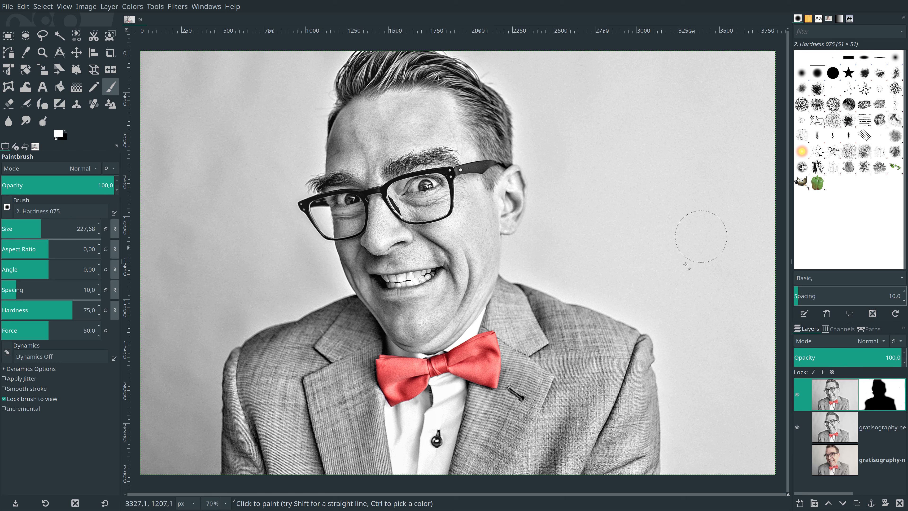
Merge the masked noise-reduced layer down onto the black-and-white layer and make the original photo layer visible again
{"action": "right_click", "coordinate": [846, 393]}
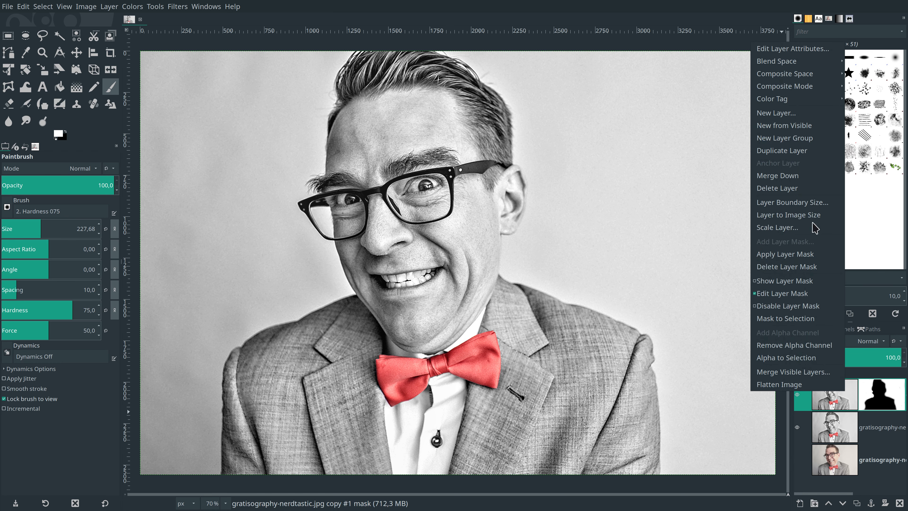
{"action": "key", "text": "Escape"}
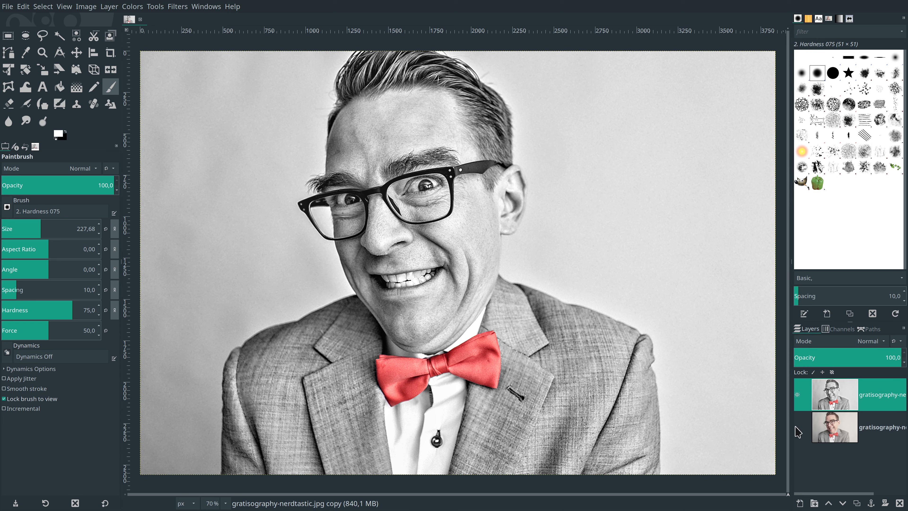
Compare the finished black-and-white layer with the original photo by repeatedly hiding and showing it
{"action": "left_click", "coordinate": [797, 395]}
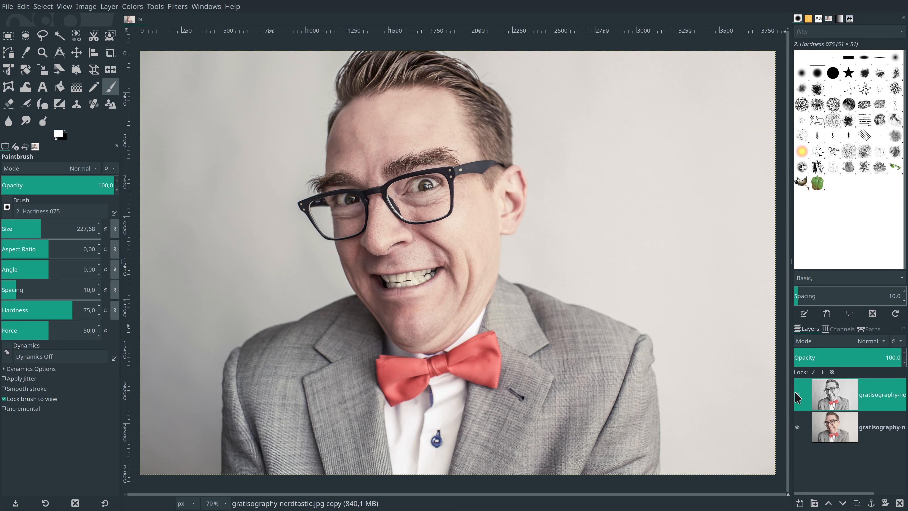
{"action": "left_click", "coordinate": [797, 395]}
{"action": "left_click", "coordinate": [797, 395]}
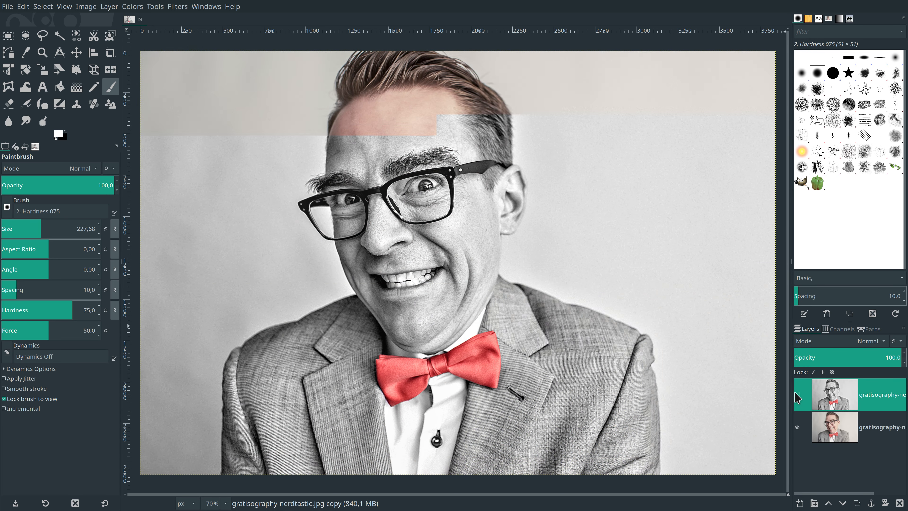
{"action": "left_click", "coordinate": [797, 396]}
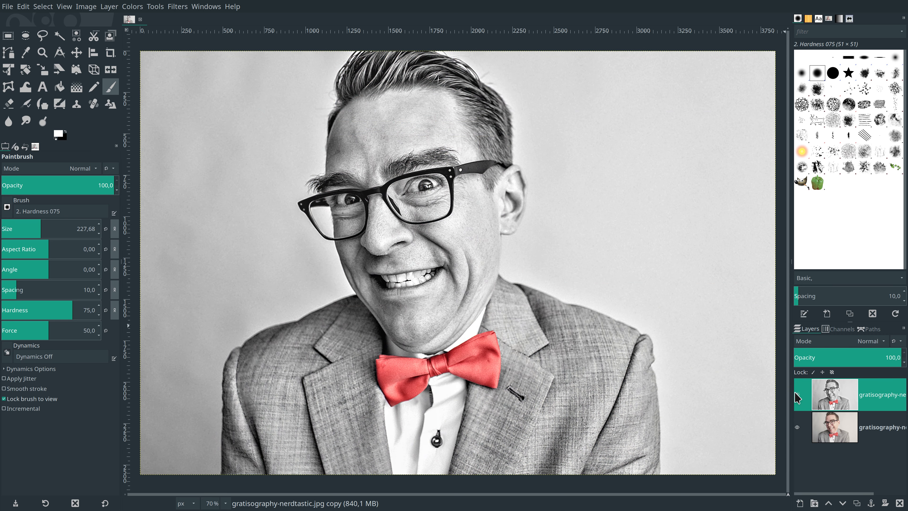
{"action": "left_click", "coordinate": [797, 395]}
{"action": "left_click", "coordinate": [797, 396]}
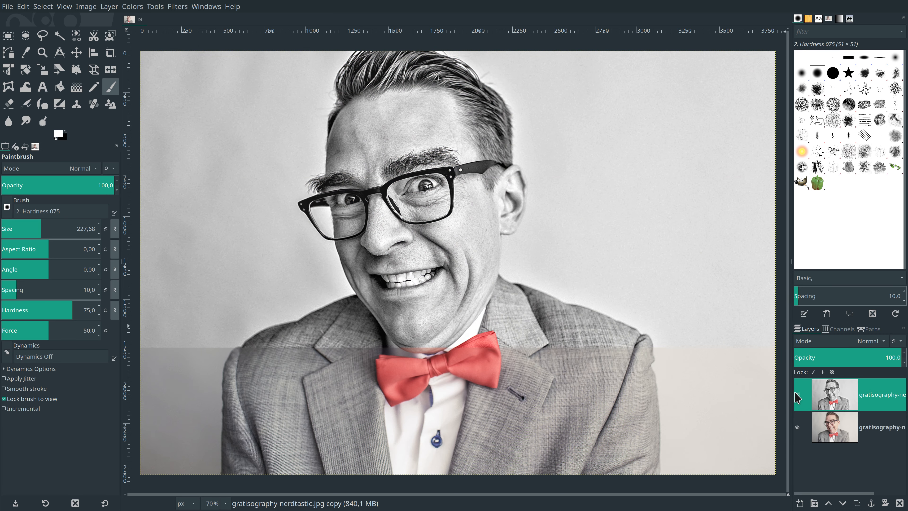
{"action": "left_click", "coordinate": [797, 396]}
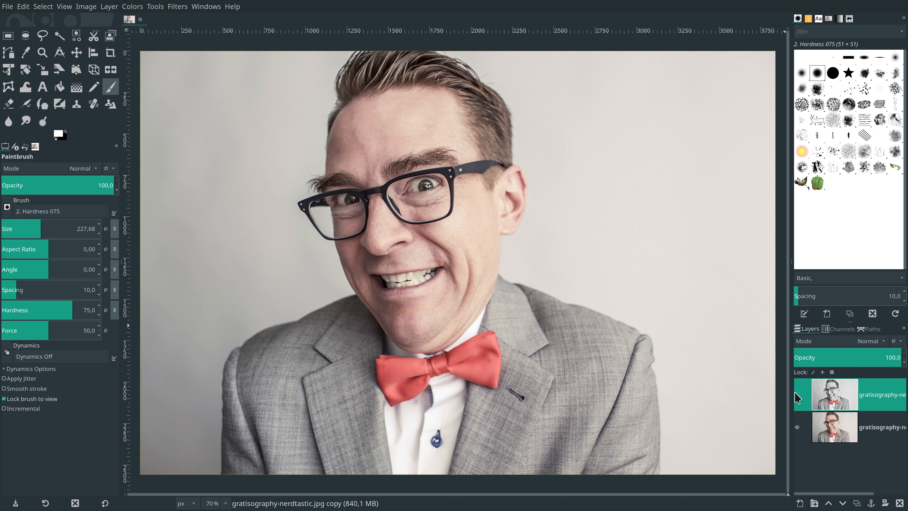
{"action": "left_click", "coordinate": [797, 395]}
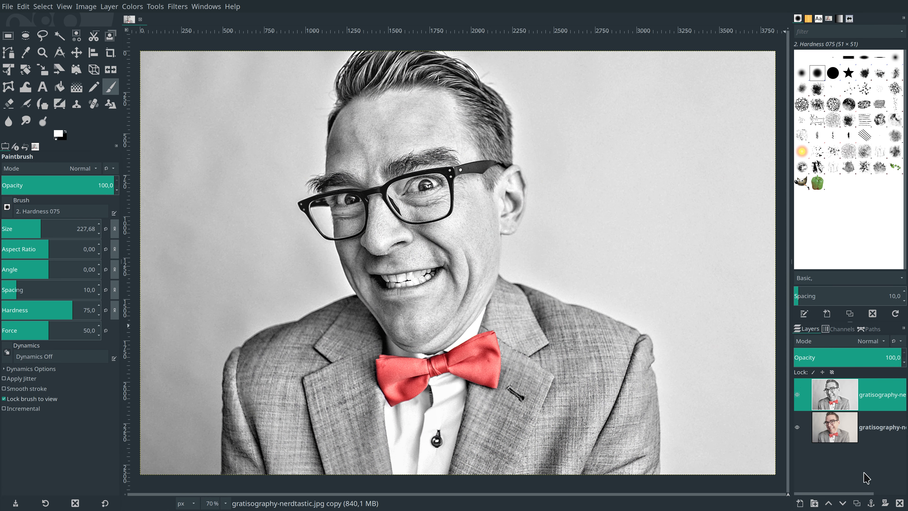